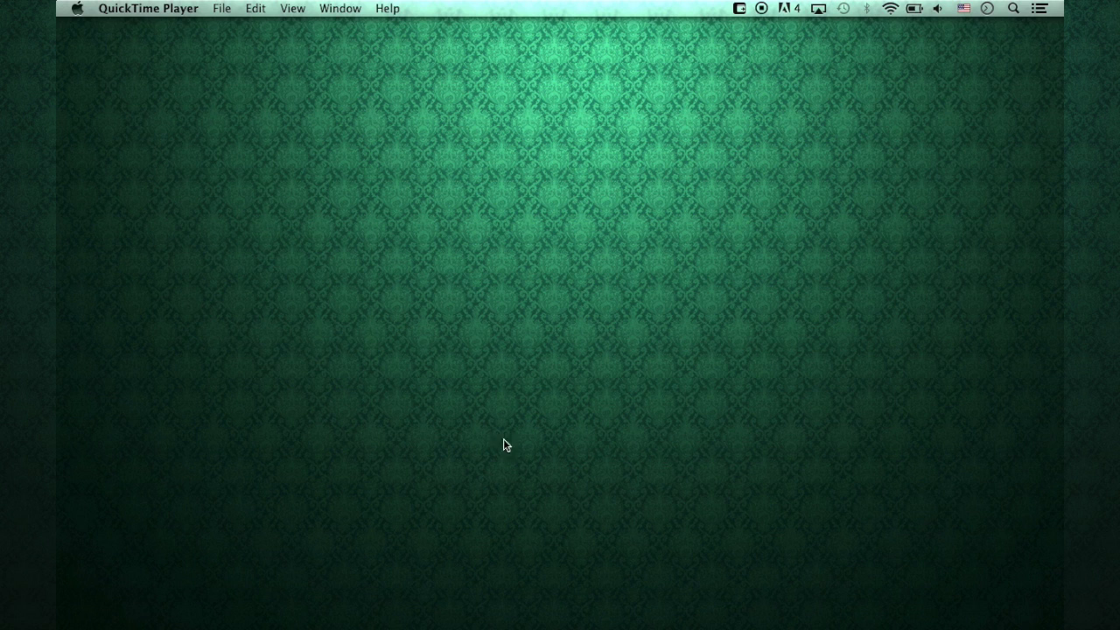
Open iTunes to display the music library
{"action": "mouse_move", "coordinate": [548, 623]}
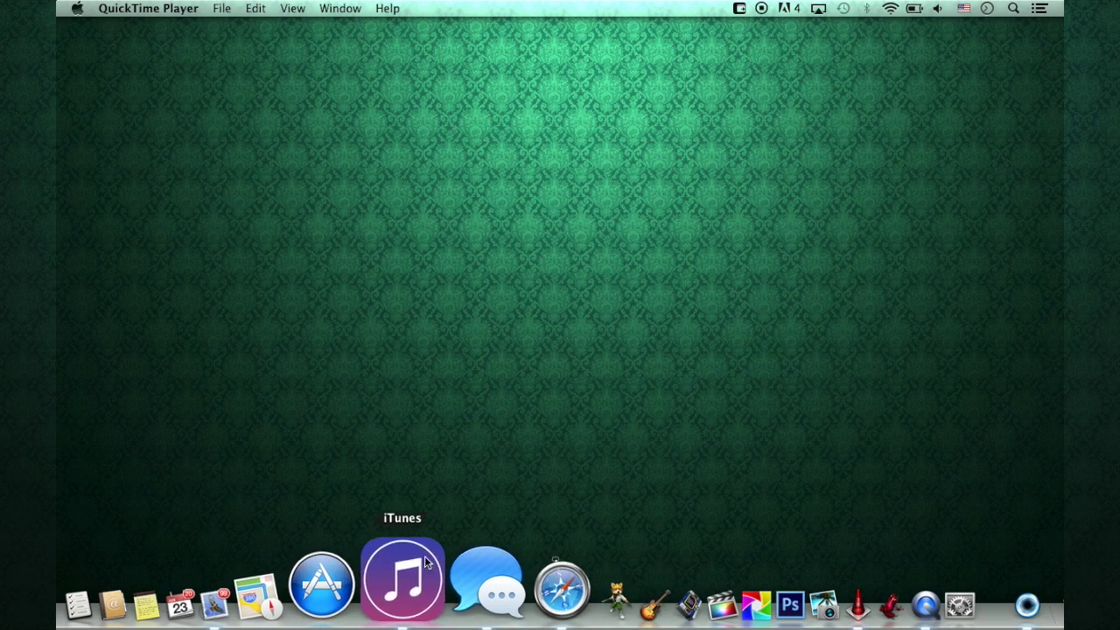
{"action": "left_click", "coordinate": [400, 580]}
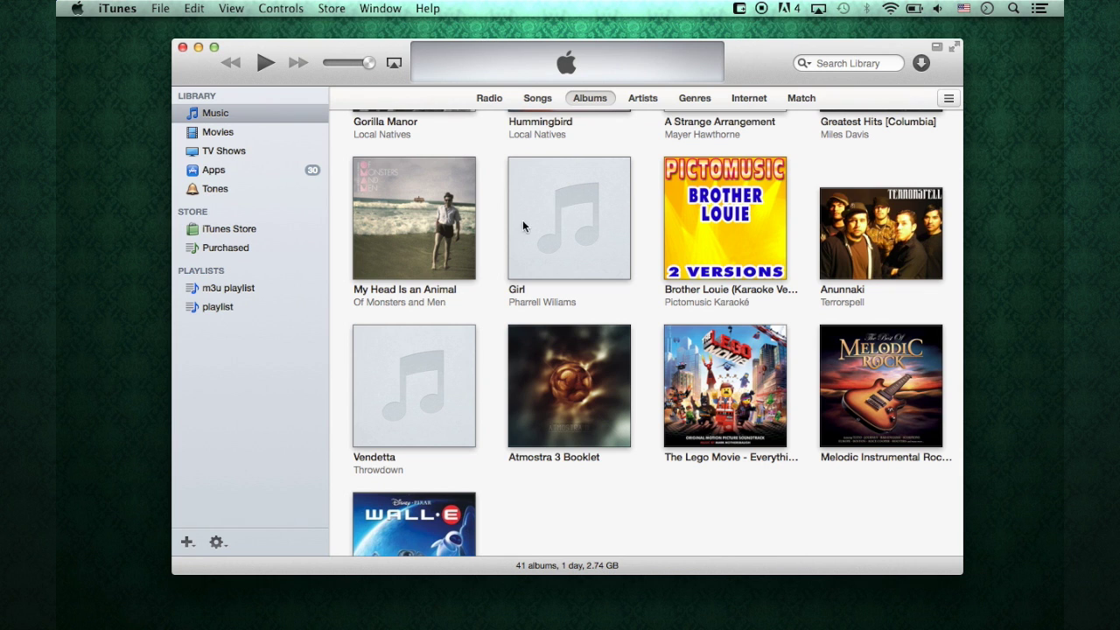
Examine the albums near the end of the library and view the available options for the Girl album
{"action": "scroll", "coordinate": [487, 316], "scroll_direction": "down", "scroll_amount": 1}
{"action": "scroll", "coordinate": [488, 316], "scroll_direction": "up", "scroll_amount": 1}
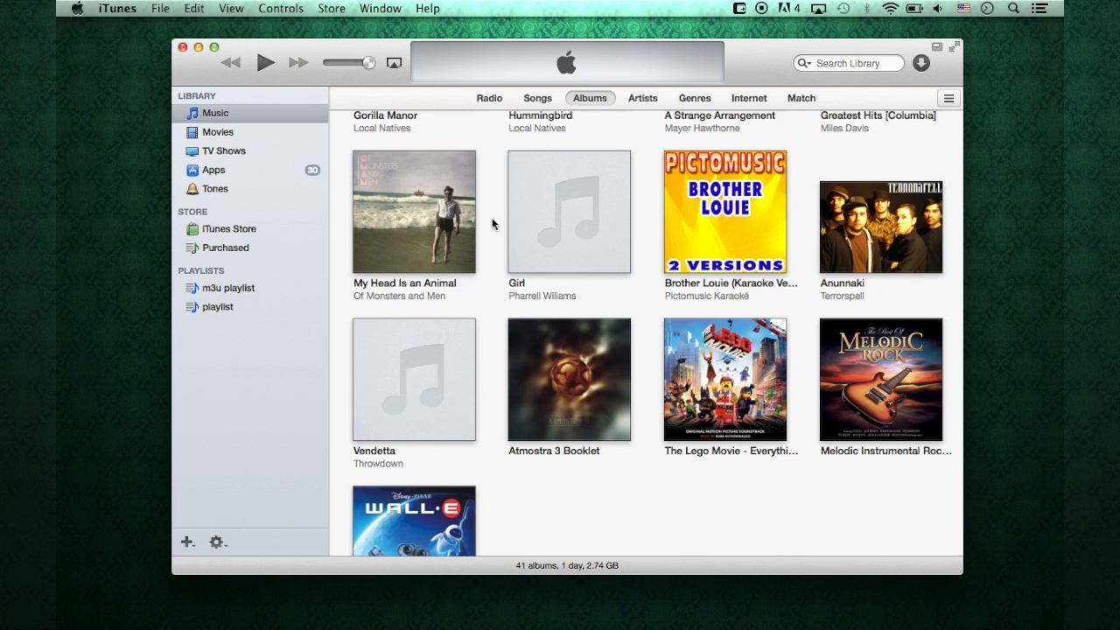
{"action": "scroll", "coordinate": [492, 219], "scroll_direction": "up", "scroll_amount": 2}
{"action": "scroll", "coordinate": [492, 222], "scroll_direction": "up", "scroll_amount": 3}
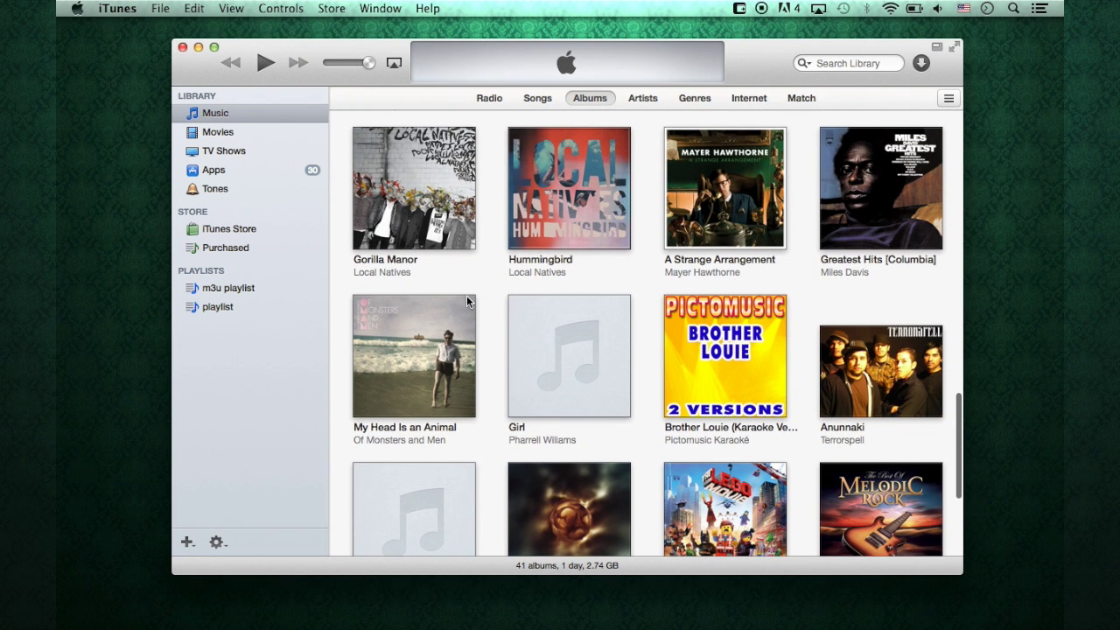
{"action": "scroll", "coordinate": [486, 306], "scroll_direction": "down", "scroll_amount": 3}
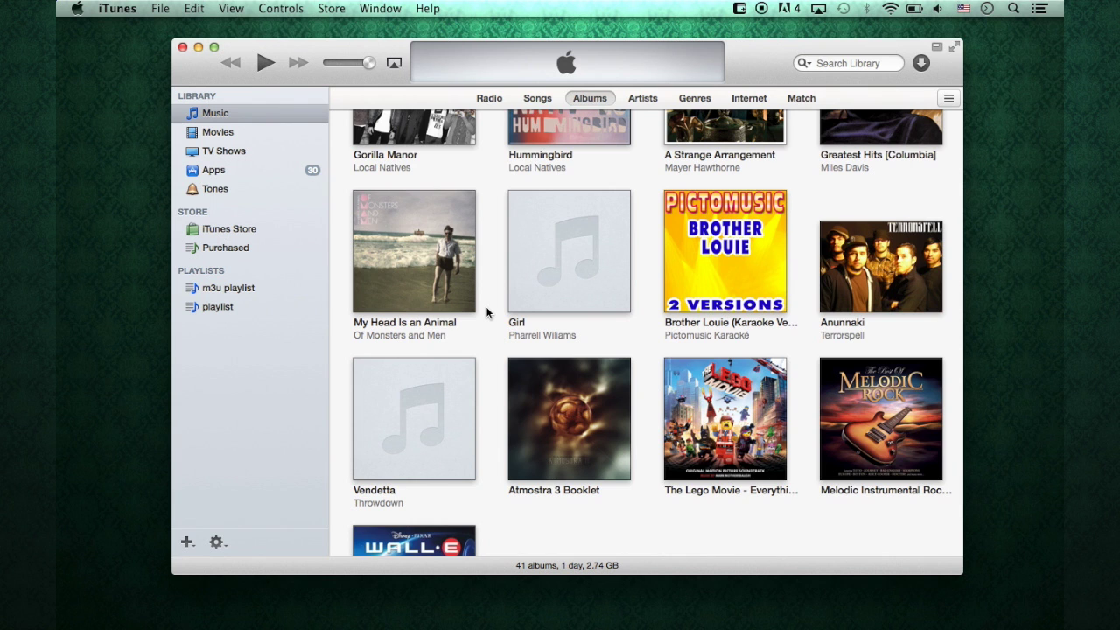
{"action": "scroll", "coordinate": [487, 308], "scroll_direction": "down", "scroll_amount": 2}
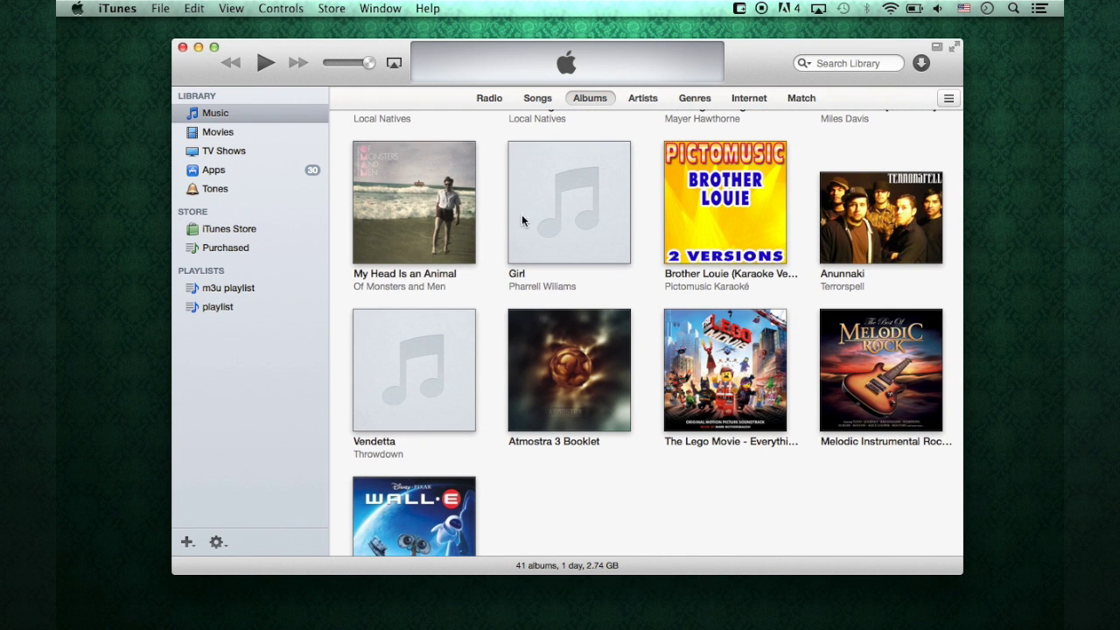
{"action": "right_click", "coordinate": [567, 200]}
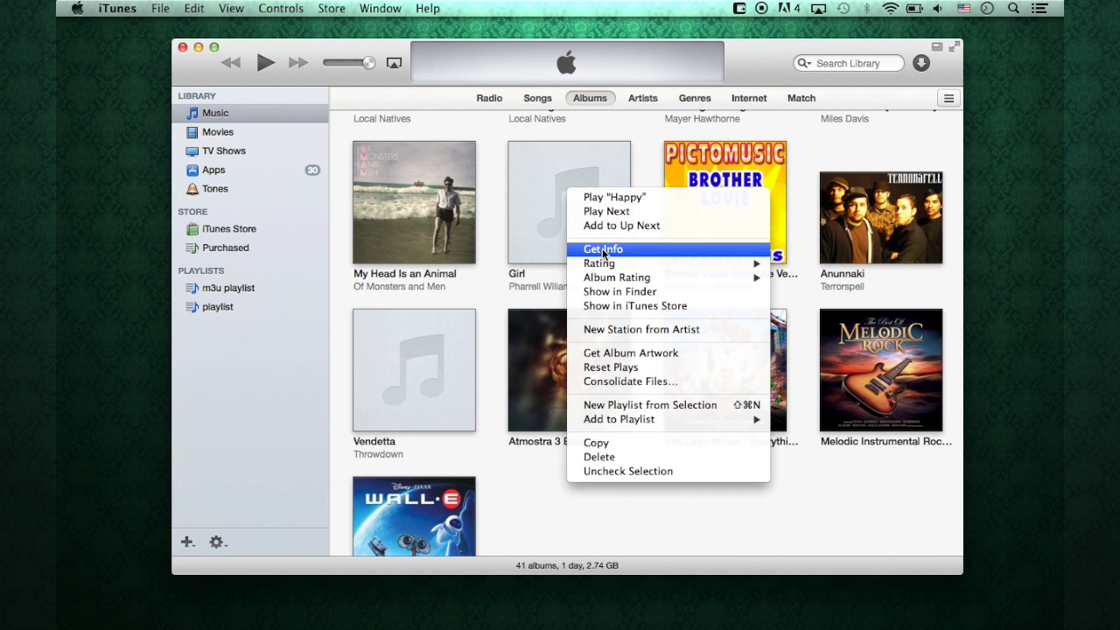
{"action": "left_click", "coordinate": [490, 210]}
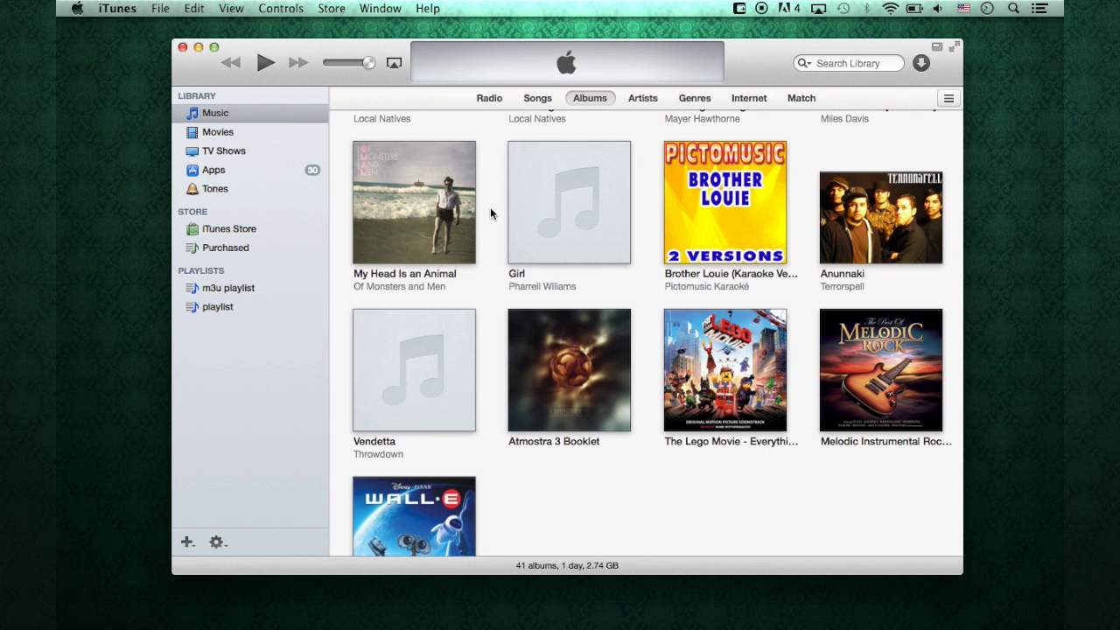
Look through the whole album library to compare albums with cover artwork and albums missing it
{"action": "scroll", "coordinate": [495, 257], "scroll_direction": "up", "scroll_amount": 10}
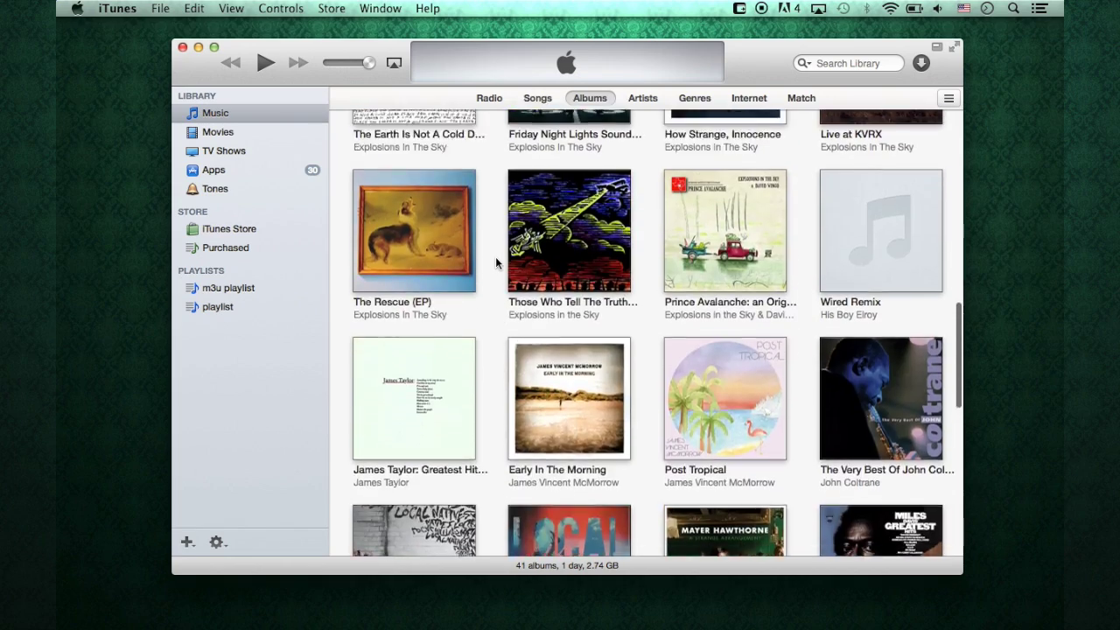
{"action": "scroll", "coordinate": [495, 261], "scroll_direction": "up", "scroll_amount": 6}
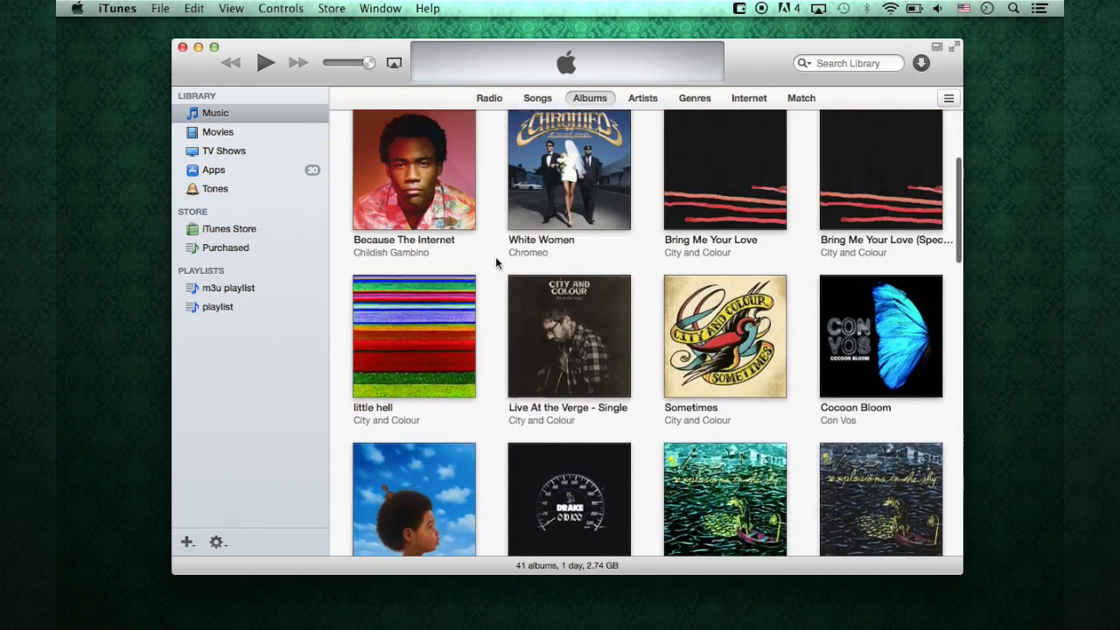
{"action": "scroll", "coordinate": [495, 261], "scroll_direction": "down", "scroll_amount": 3}
{"action": "scroll", "coordinate": [496, 256], "scroll_direction": "down", "scroll_amount": 3}
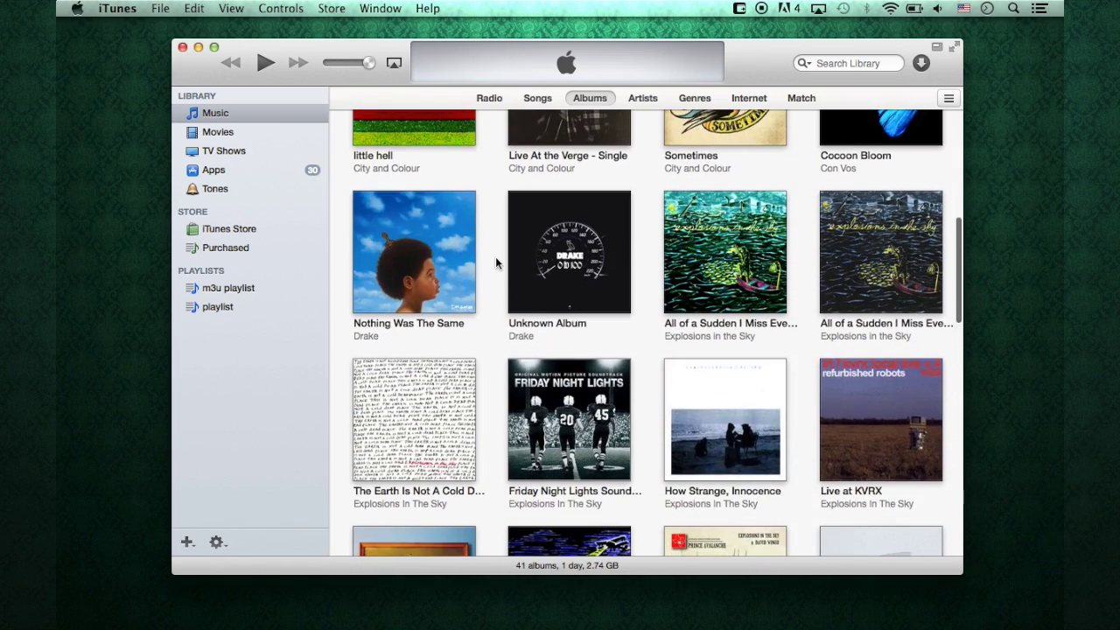
{"action": "scroll", "coordinate": [495, 257], "scroll_direction": "down", "scroll_amount": 1}
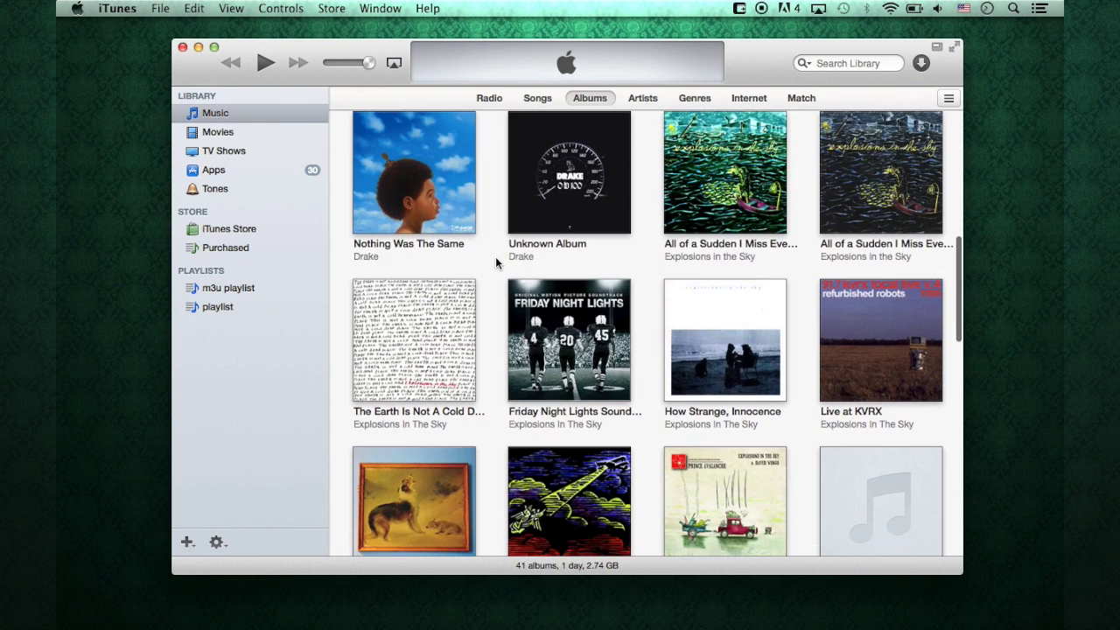
{"action": "scroll", "coordinate": [495, 257], "scroll_direction": "up", "scroll_amount": 3}
{"action": "scroll", "coordinate": [496, 261], "scroll_direction": "up", "scroll_amount": 10}
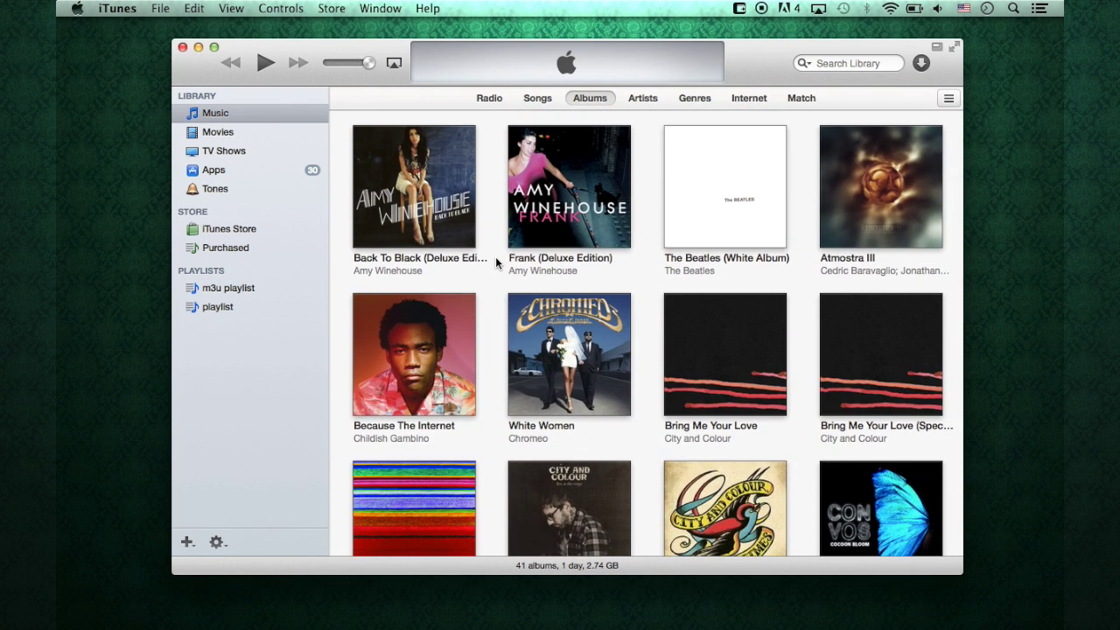
{"action": "scroll", "coordinate": [495, 256], "scroll_direction": "down", "scroll_amount": 5}
{"action": "scroll", "coordinate": [496, 256], "scroll_direction": "down", "scroll_amount": 3}
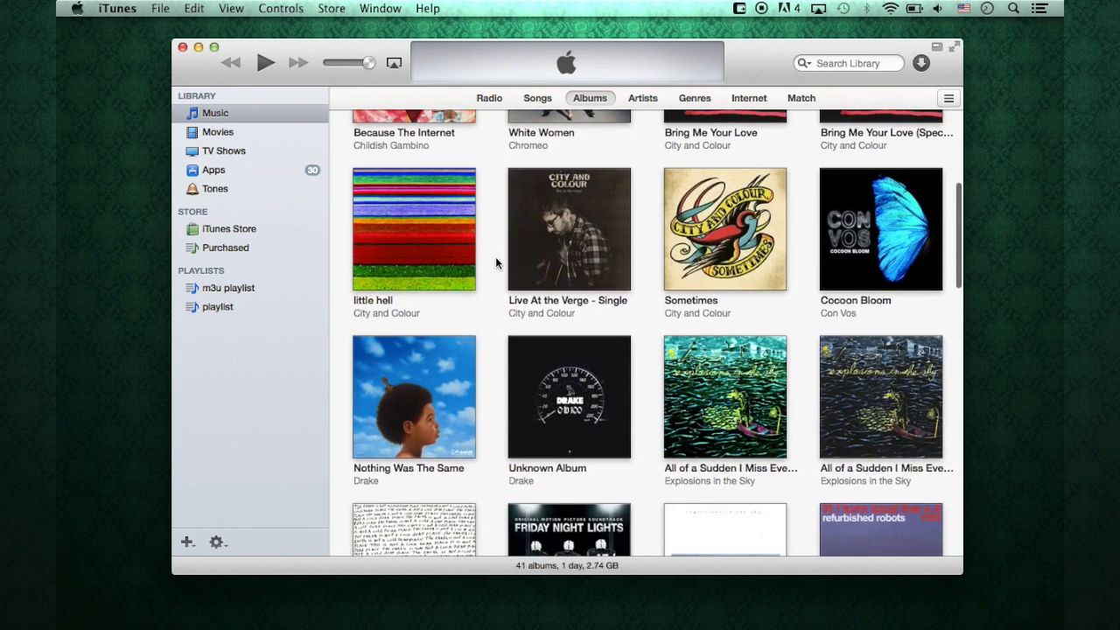
{"action": "scroll", "coordinate": [495, 256], "scroll_direction": "up", "scroll_amount": 6}
{"action": "scroll", "coordinate": [495, 256], "scroll_direction": "down", "scroll_amount": 4}
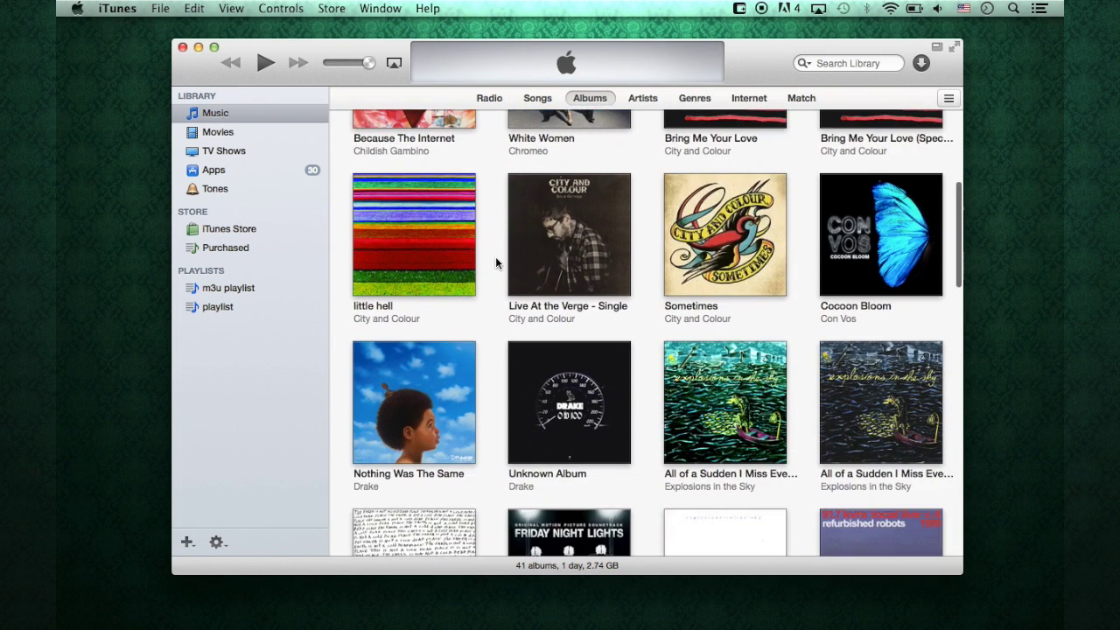
{"action": "scroll", "coordinate": [495, 256], "scroll_direction": "down", "scroll_amount": 2}
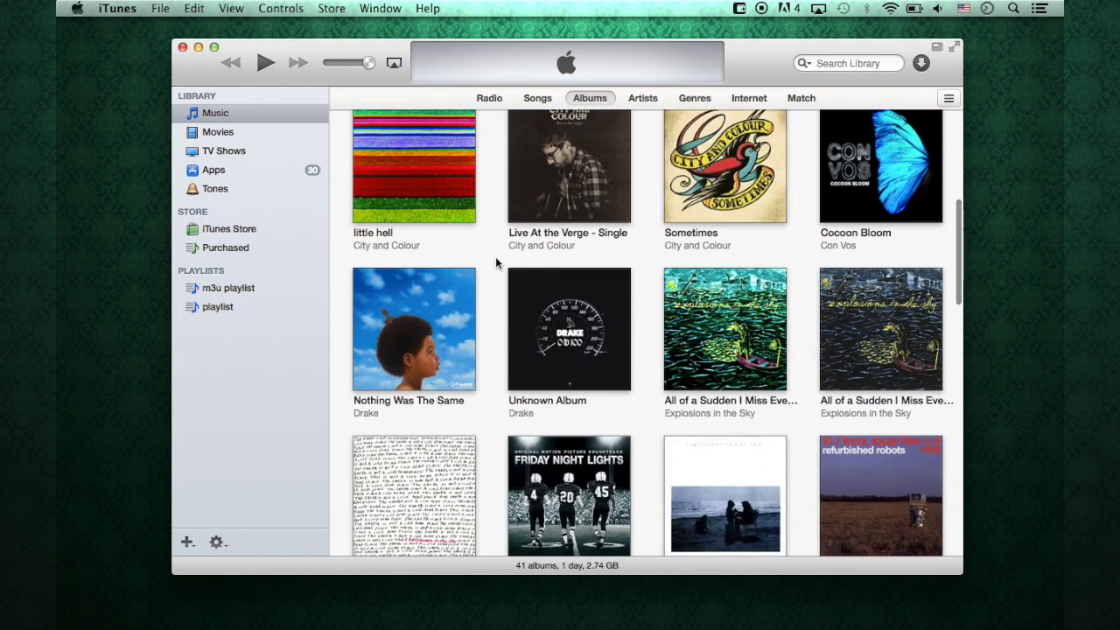
{"action": "scroll", "coordinate": [495, 256], "scroll_direction": "down", "scroll_amount": 1}
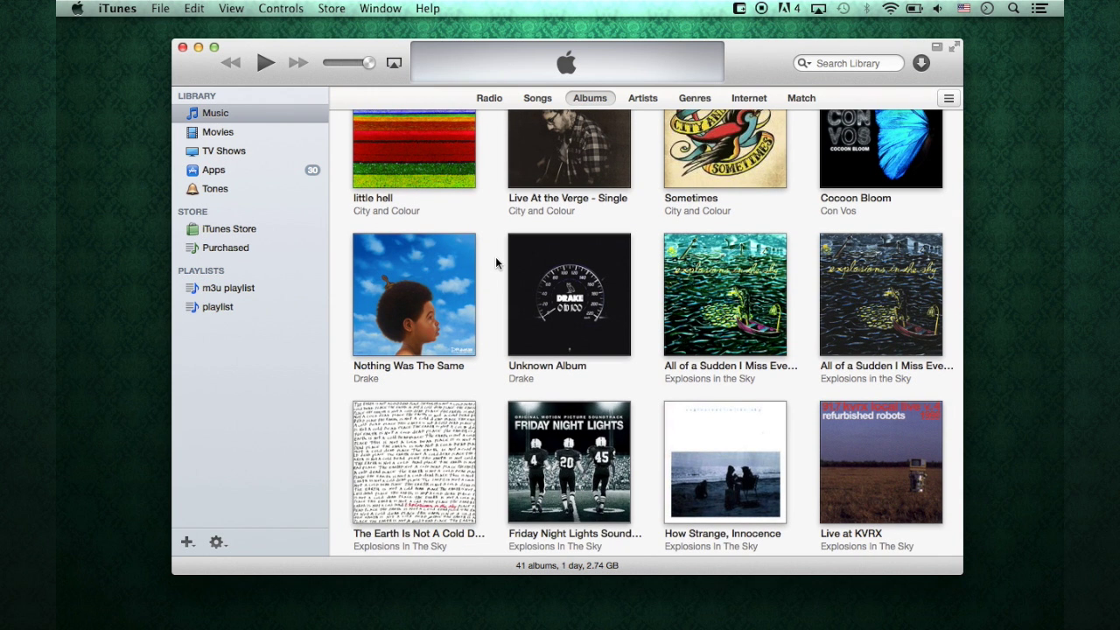
{"action": "scroll", "coordinate": [496, 256], "scroll_direction": "down", "scroll_amount": 2}
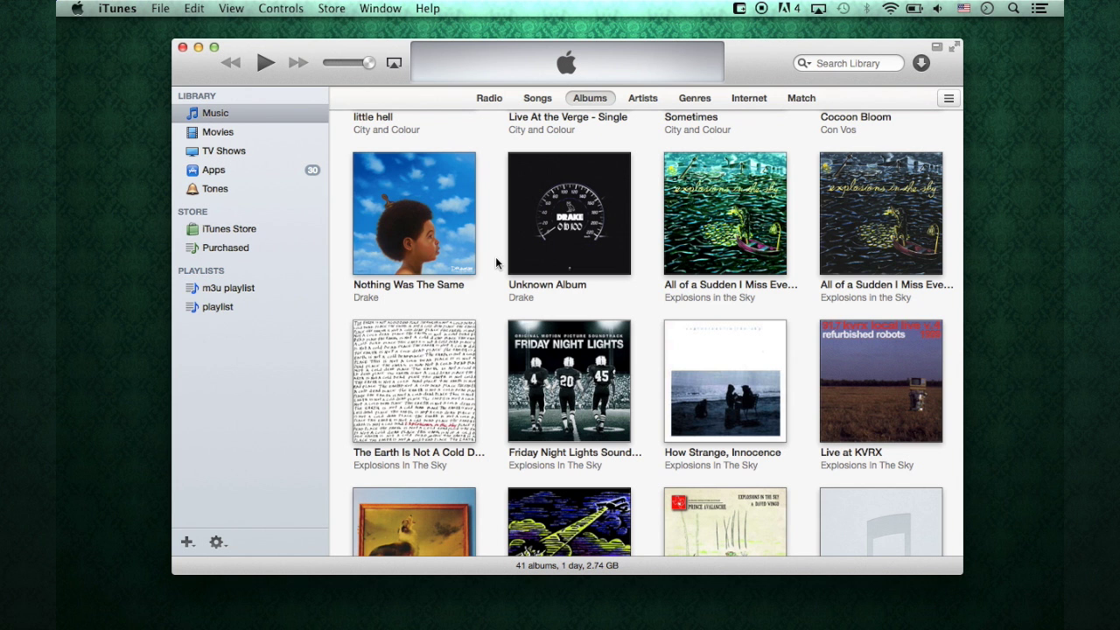
{"action": "scroll", "coordinate": [496, 257], "scroll_direction": "down", "scroll_amount": 15}
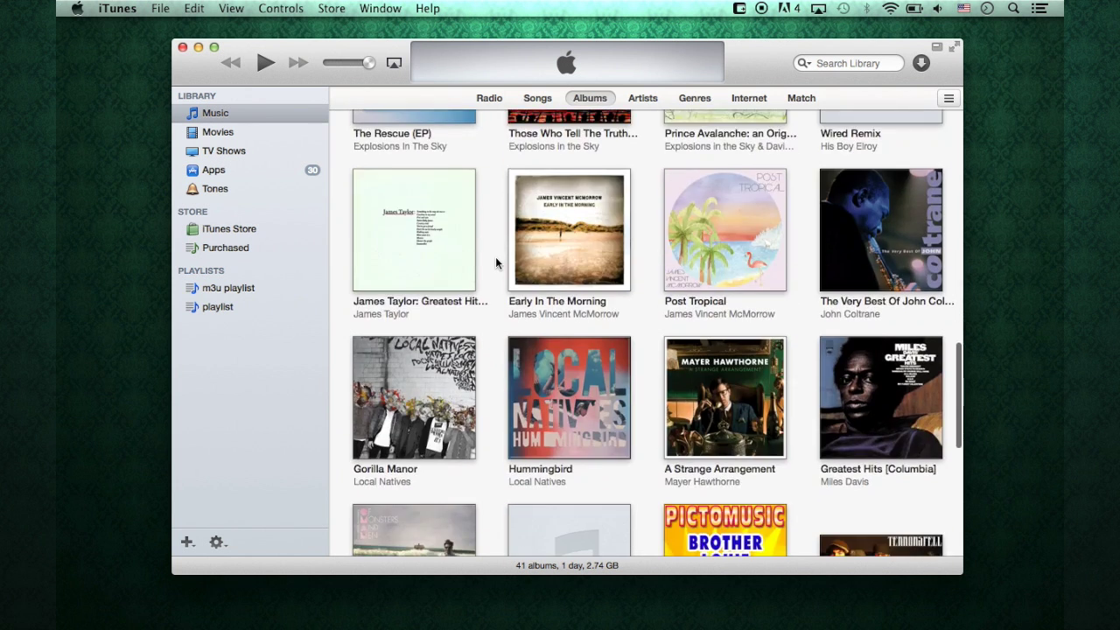
{"action": "scroll", "coordinate": [495, 257], "scroll_direction": "down", "scroll_amount": 3}
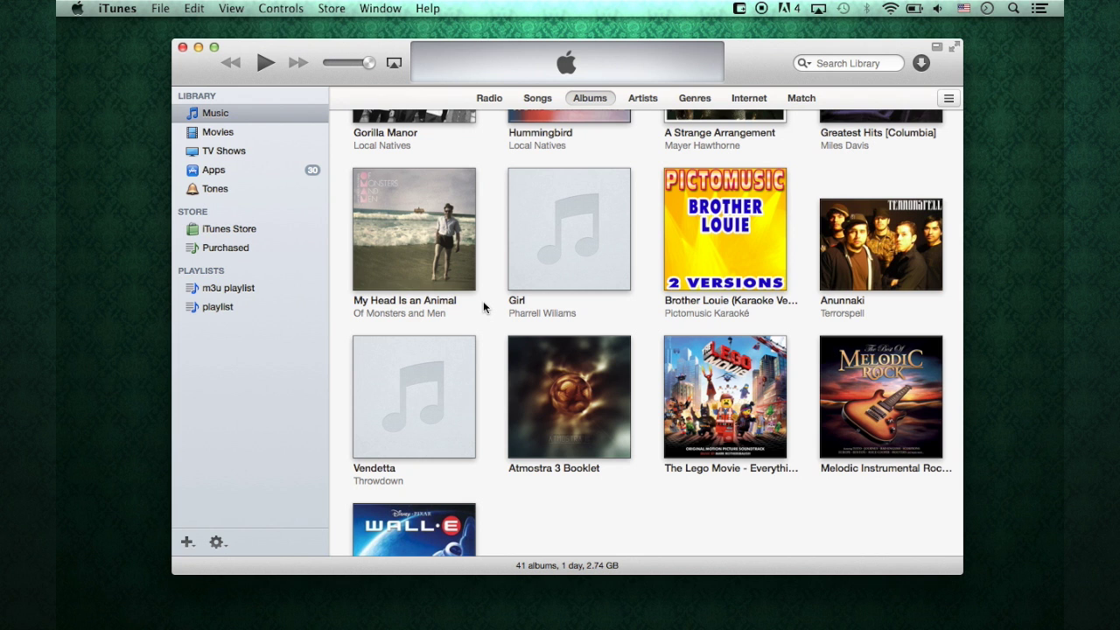
Check the song information of the Vendetta album's track Burn, including its name, artist and album fields
{"action": "scroll", "coordinate": [483, 301], "scroll_direction": "down", "scroll_amount": 3}
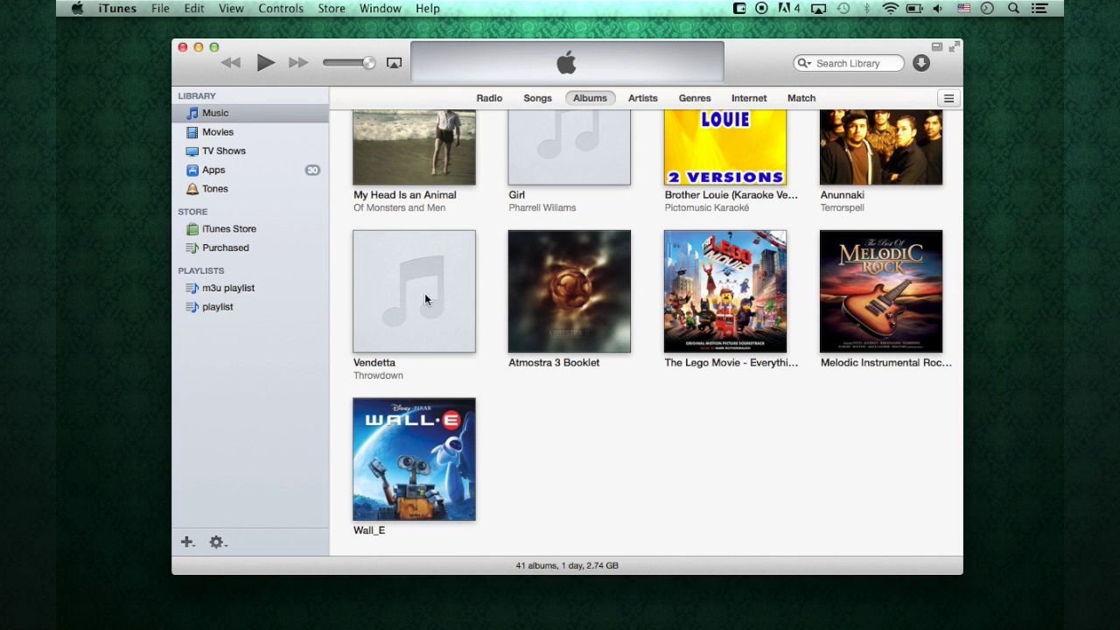
{"action": "right_click", "coordinate": [412, 287]}
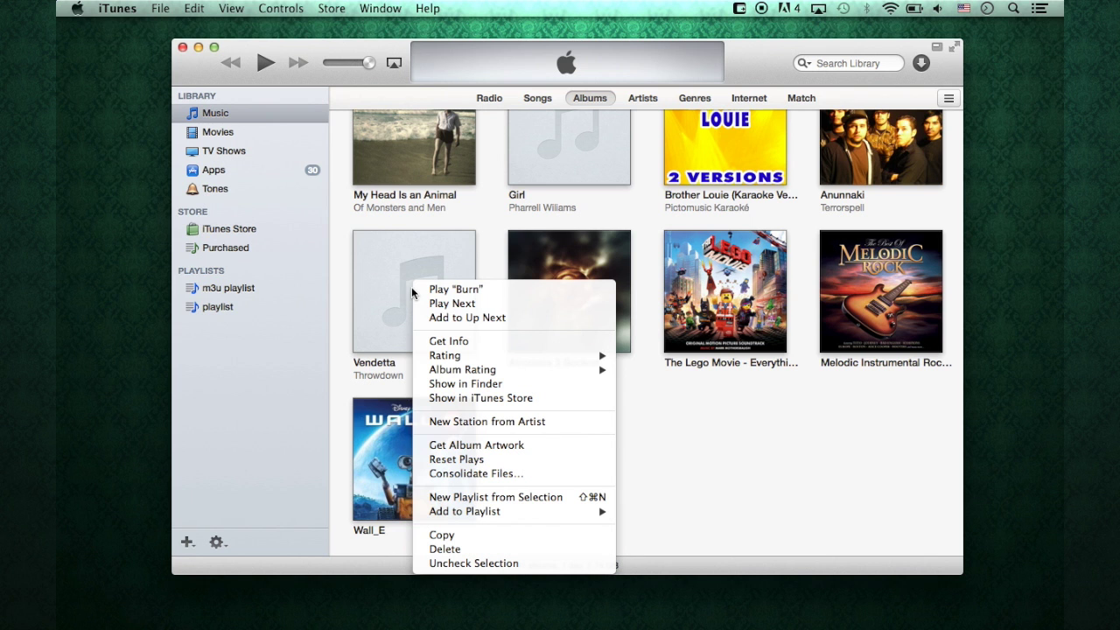
{"action": "left_click", "coordinate": [455, 341]}
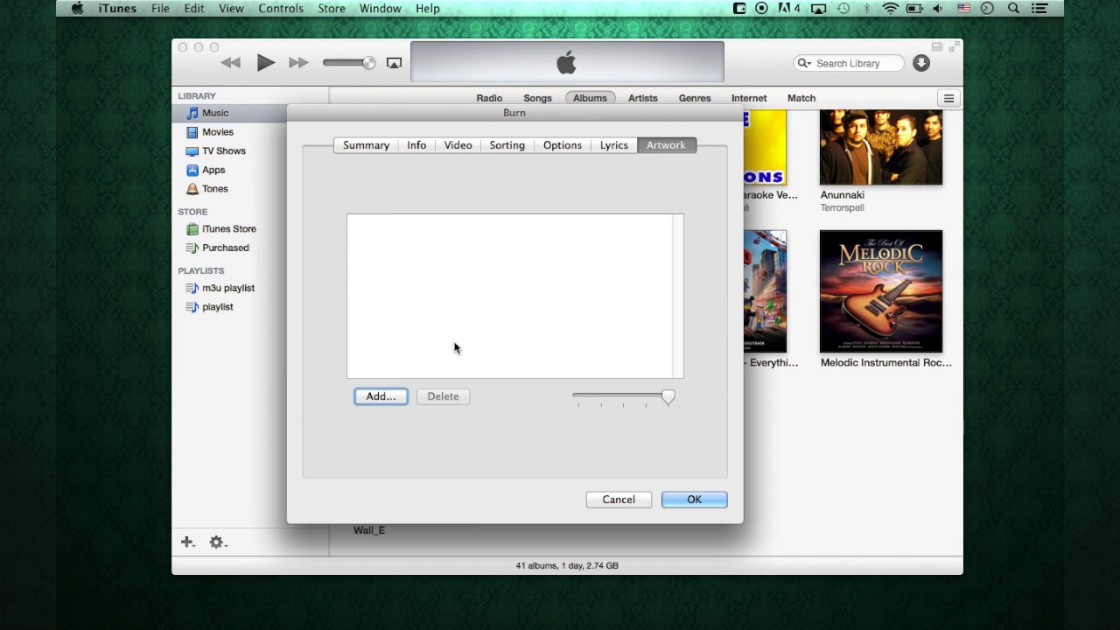
{"action": "left_click", "coordinate": [365, 145]}
{"action": "left_click", "coordinate": [418, 145]}
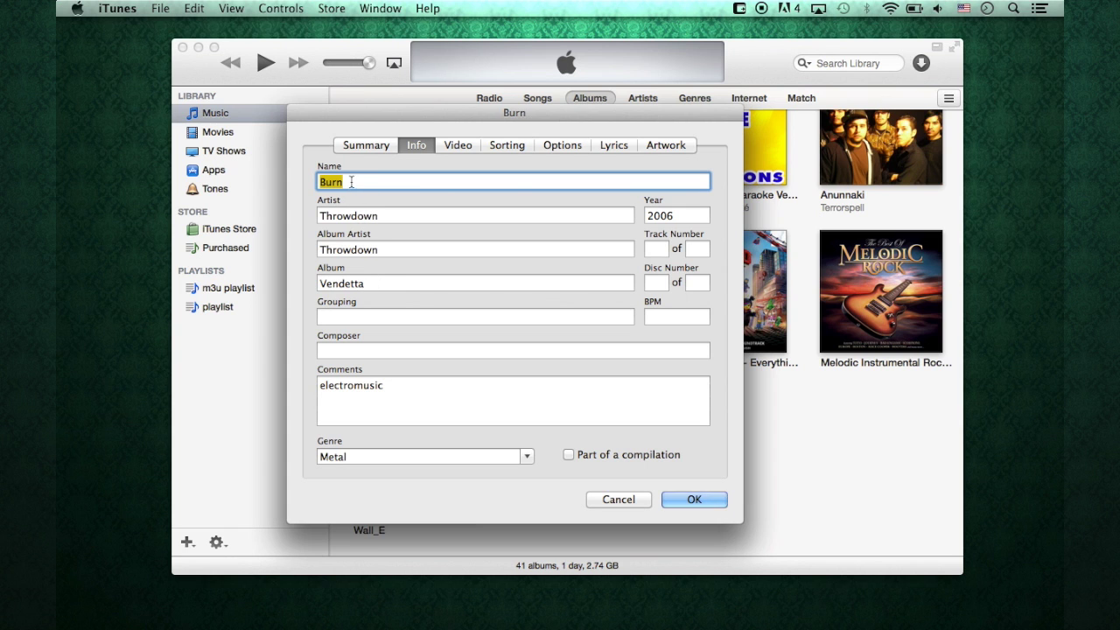
{"action": "left_click", "coordinate": [692, 499]}
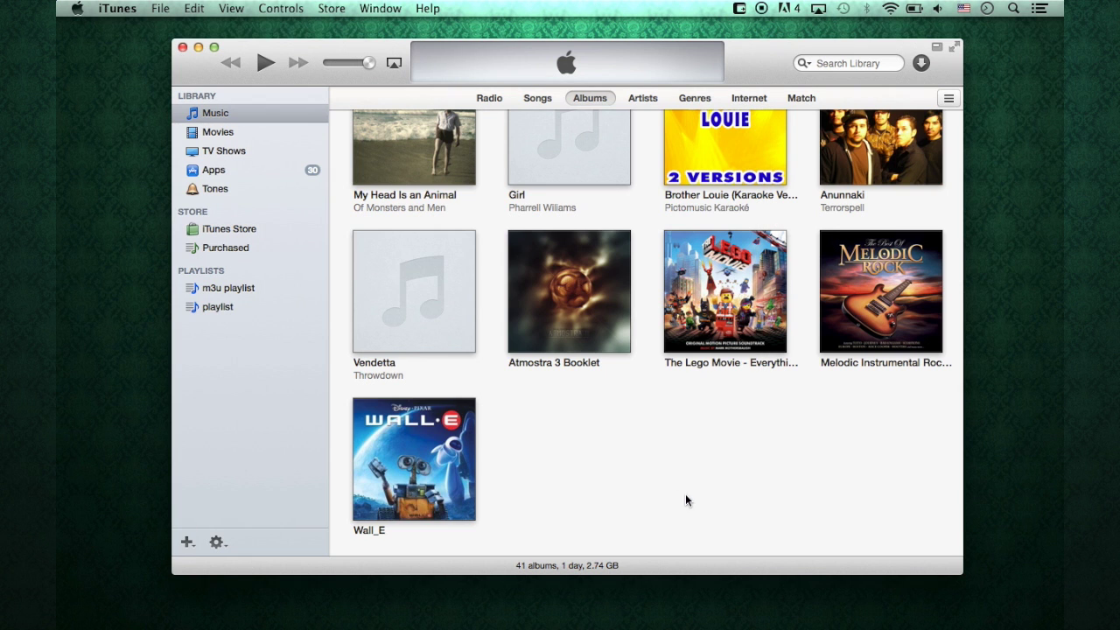
Get the album artwork for Vendetta by Throwdown and approve sending the song information to Apple
{"action": "right_click", "coordinate": [414, 291]}
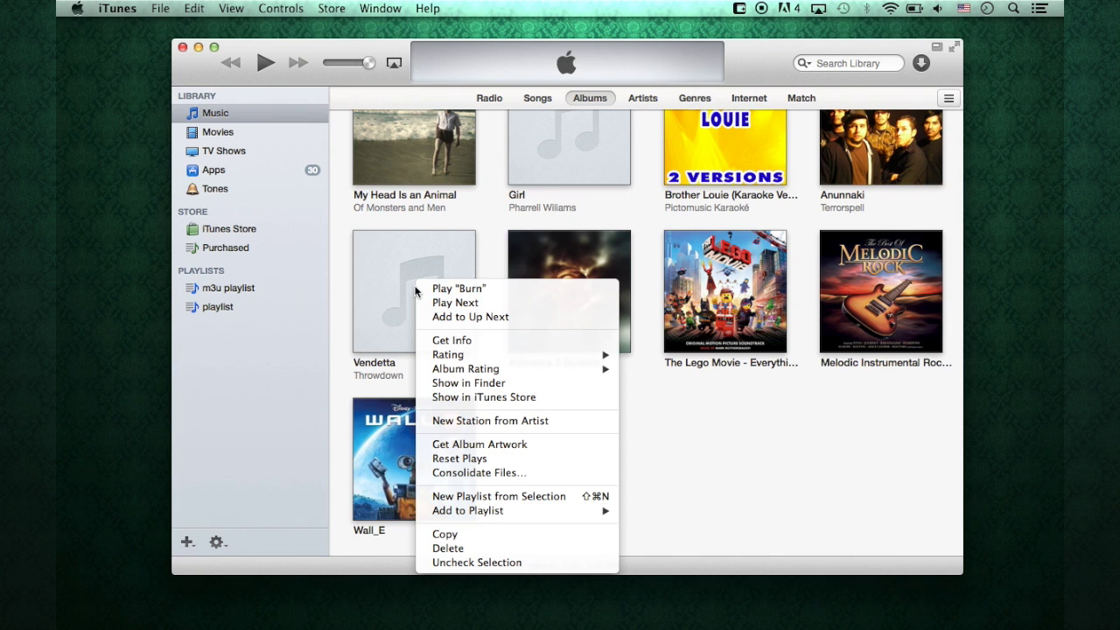
{"action": "left_click", "coordinate": [476, 446]}
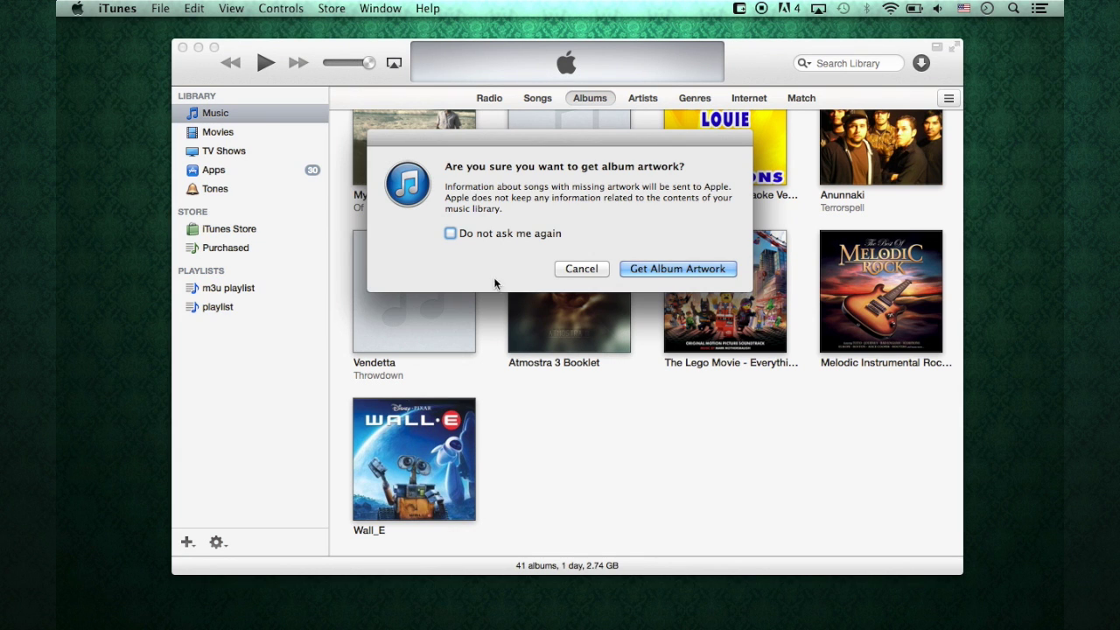
{"action": "left_click", "coordinate": [661, 270]}
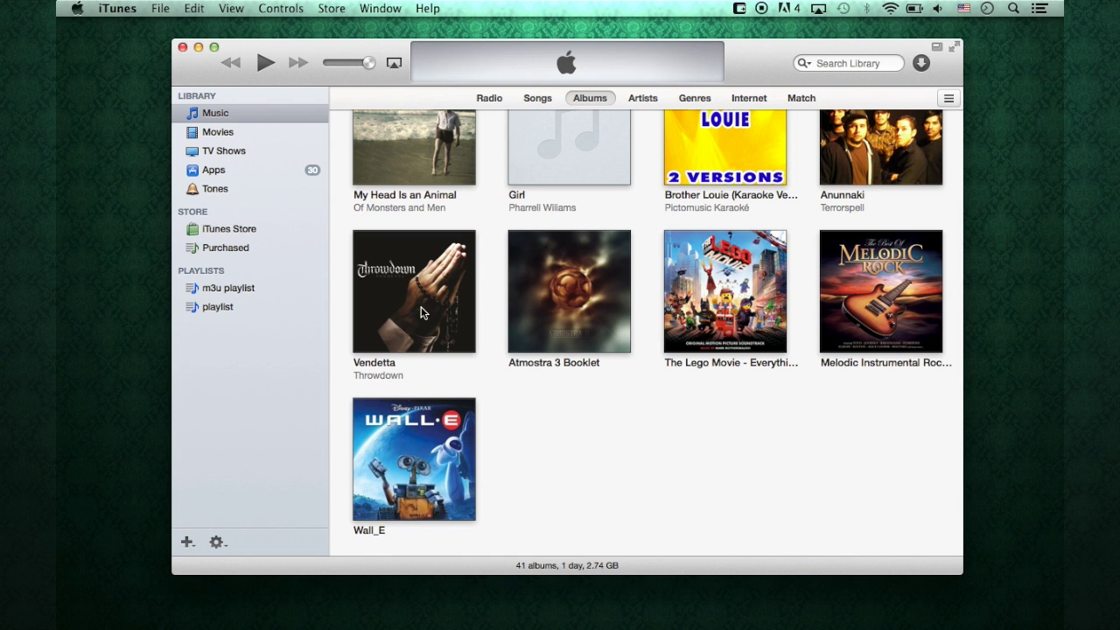
Try to get the album artwork for the Girl album automatically
{"action": "scroll", "coordinate": [490, 263], "scroll_direction": "up", "scroll_amount": 3}
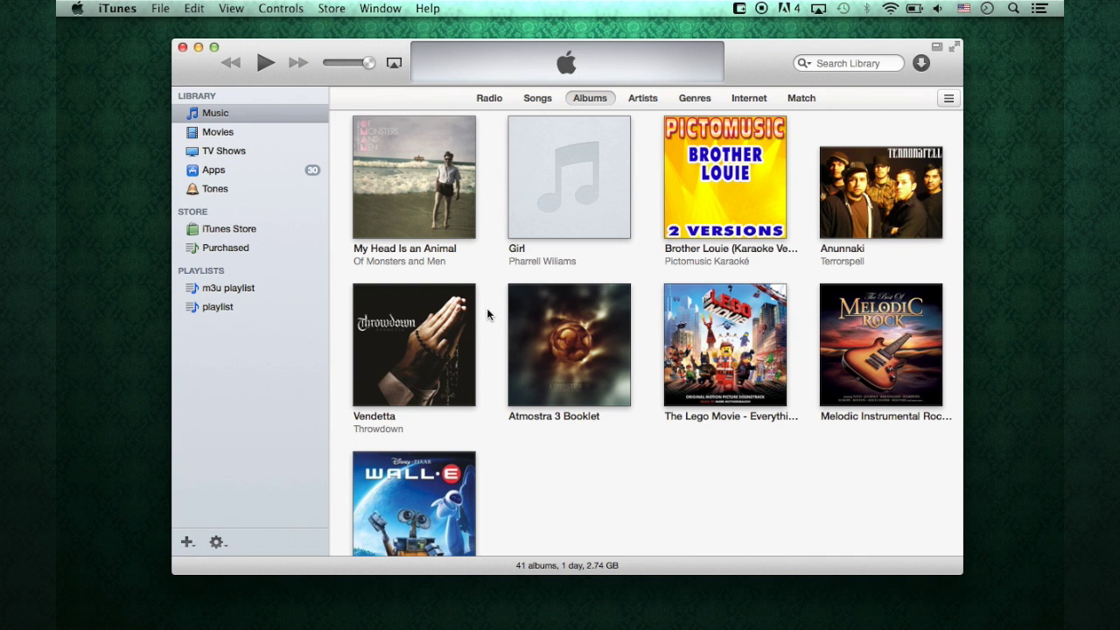
{"action": "scroll", "coordinate": [499, 196], "scroll_direction": "up", "scroll_amount": 1}
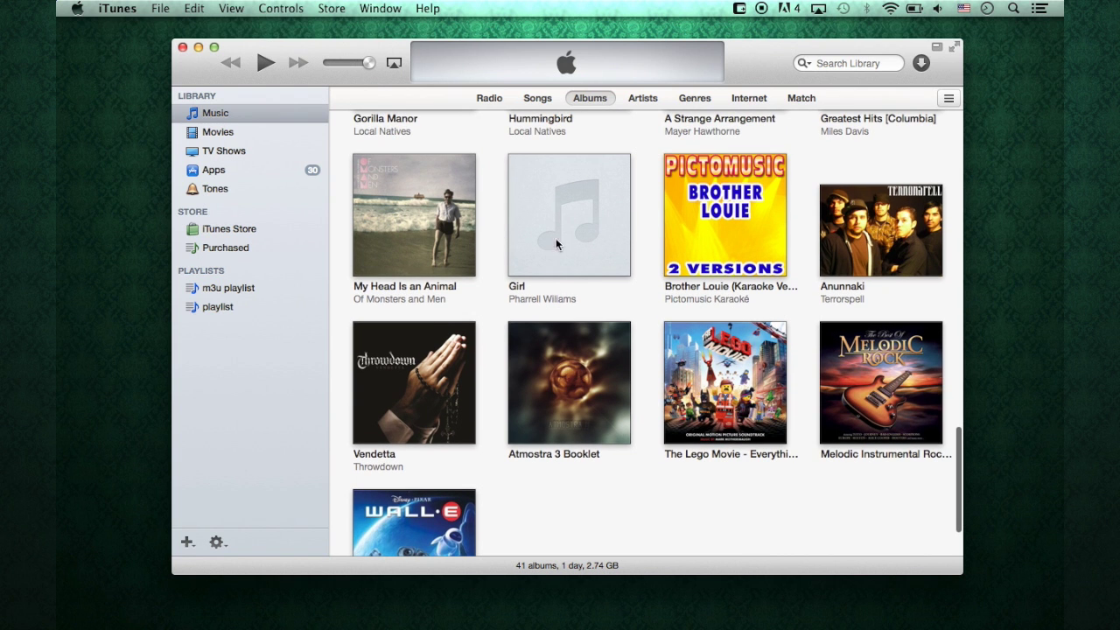
{"action": "right_click", "coordinate": [564, 210]}
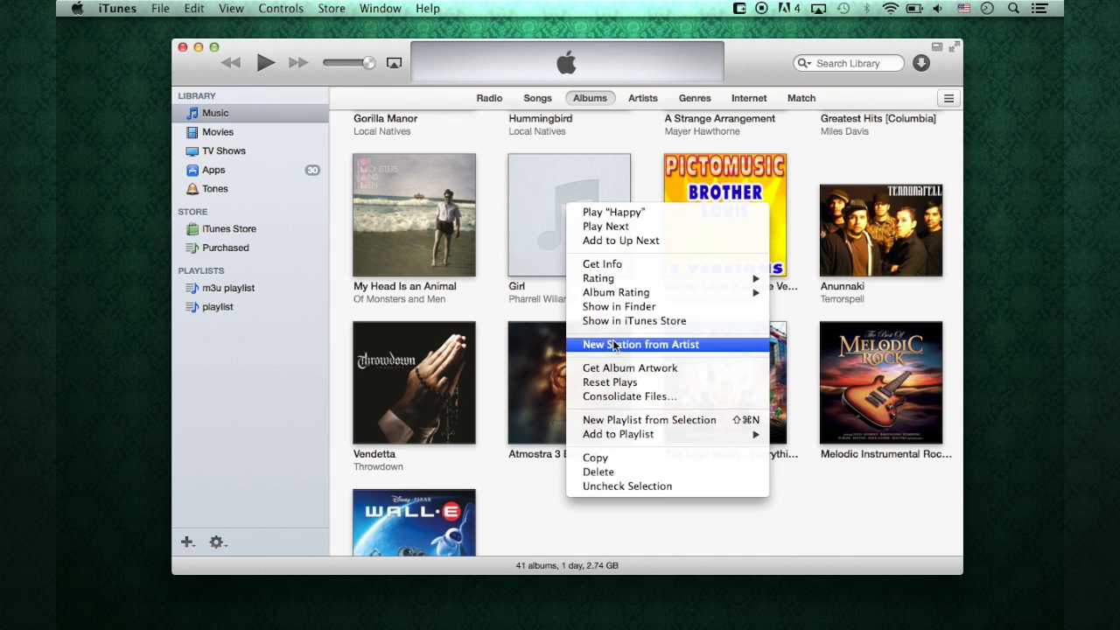
{"action": "left_click", "coordinate": [628, 368]}
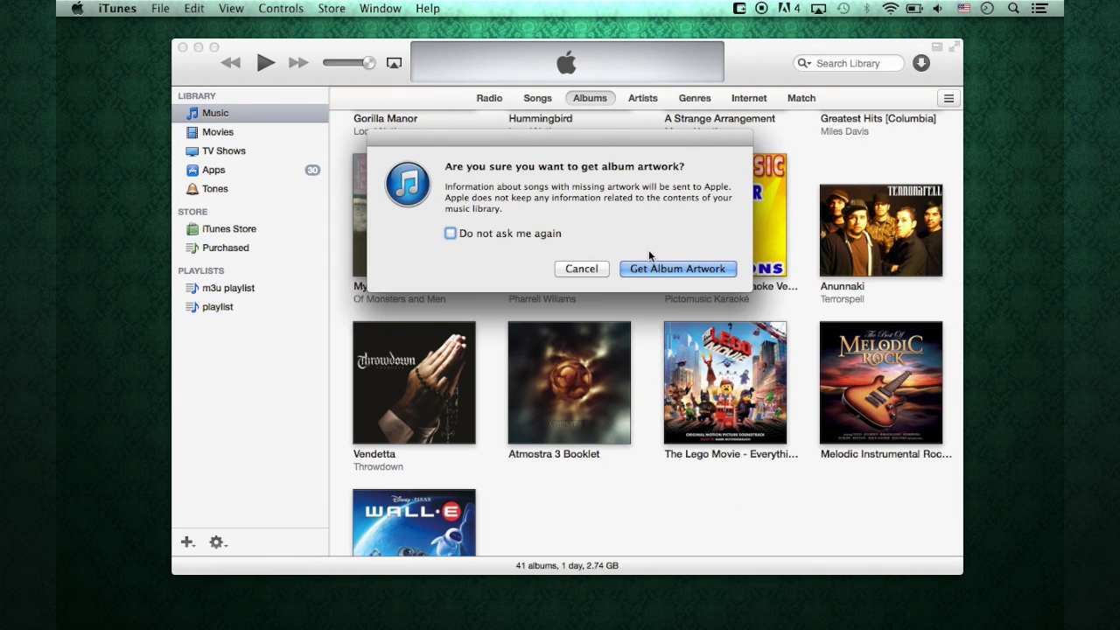
{"action": "left_click", "coordinate": [652, 270]}
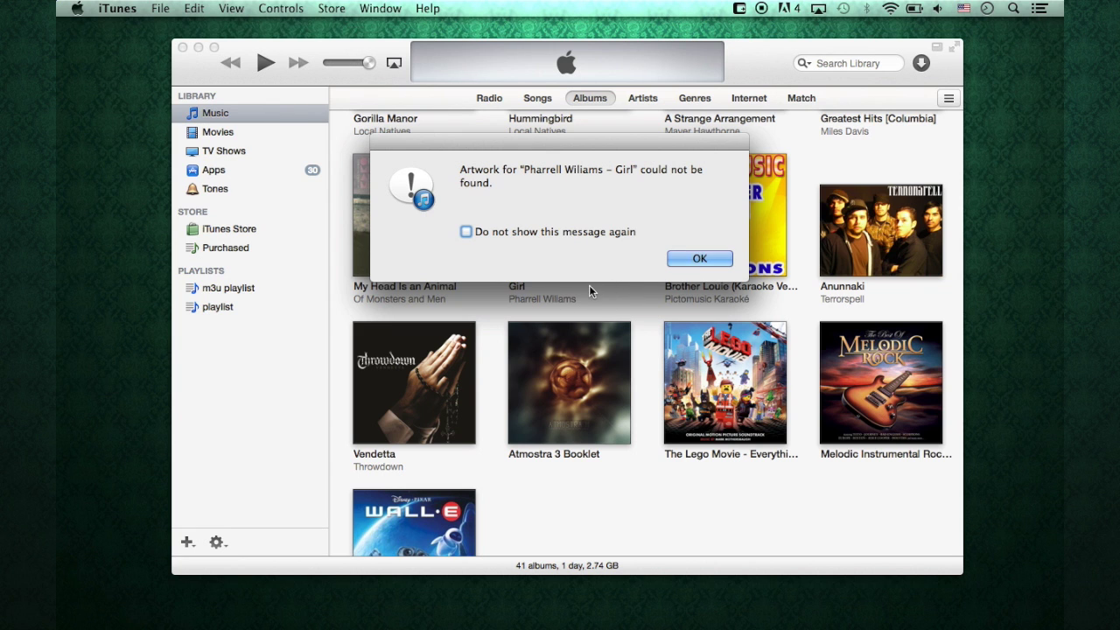
{"action": "left_click", "coordinate": [679, 260]}
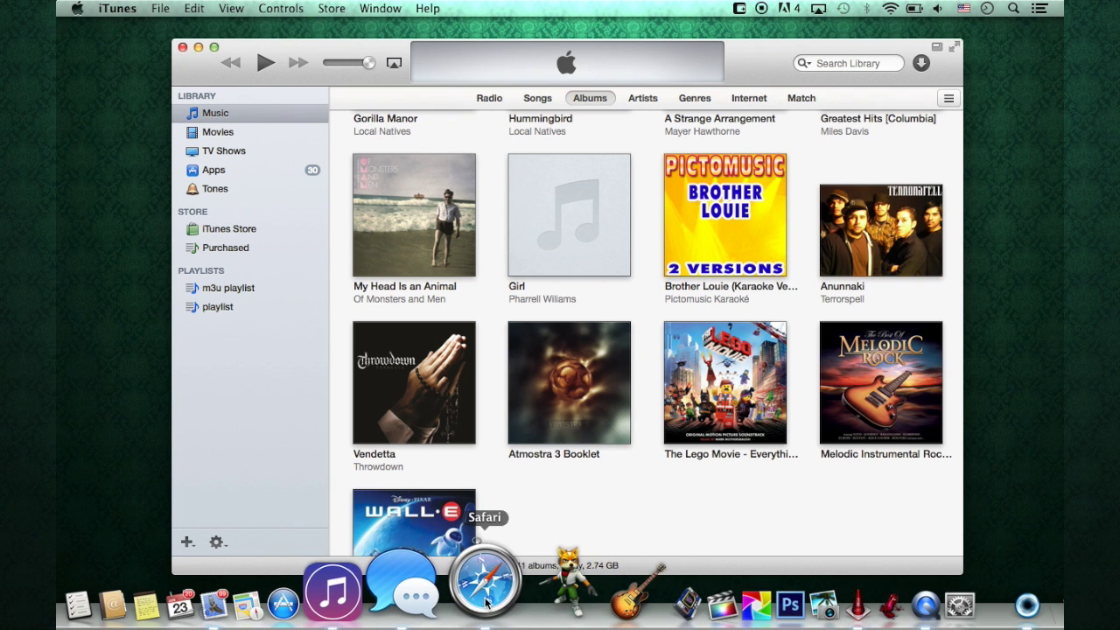
Switch to Safari and search Google Images for "pharrell williams girl"
{"action": "left_click", "coordinate": [486, 601]}
{"action": "left_click", "coordinate": [456, 329]}
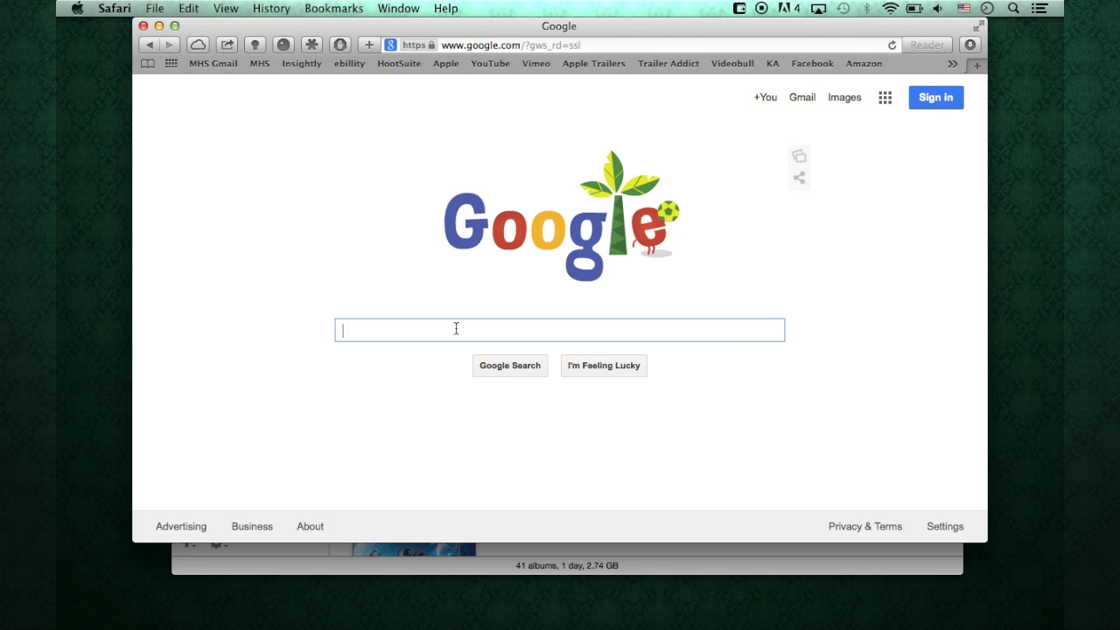
{"action": "type", "text": "pharrell williams girl"}
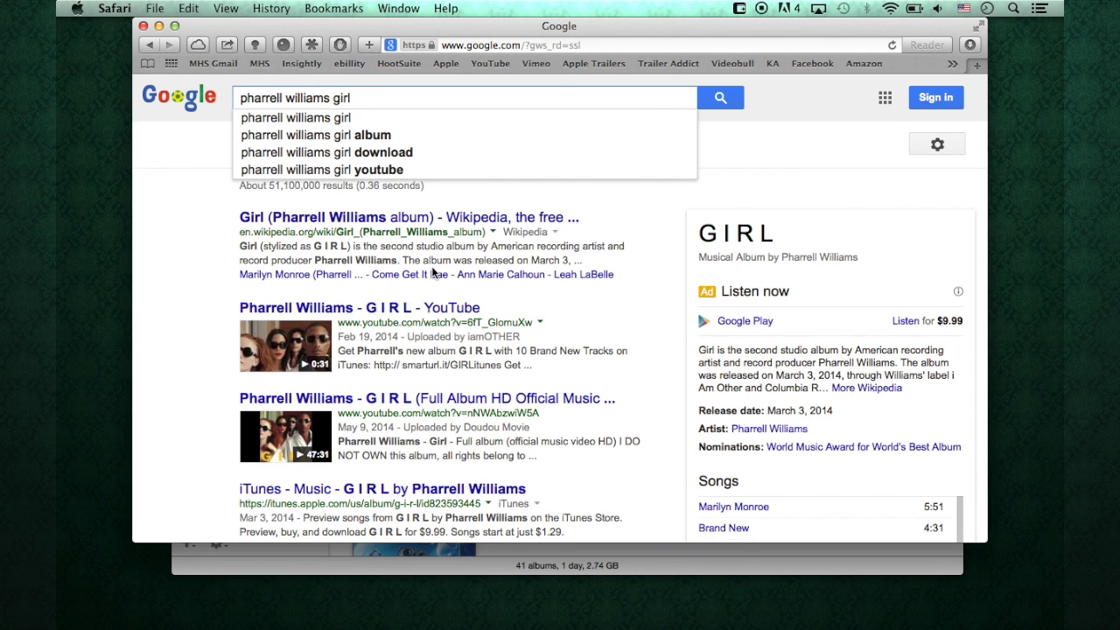
{"action": "key", "text": "Return"}
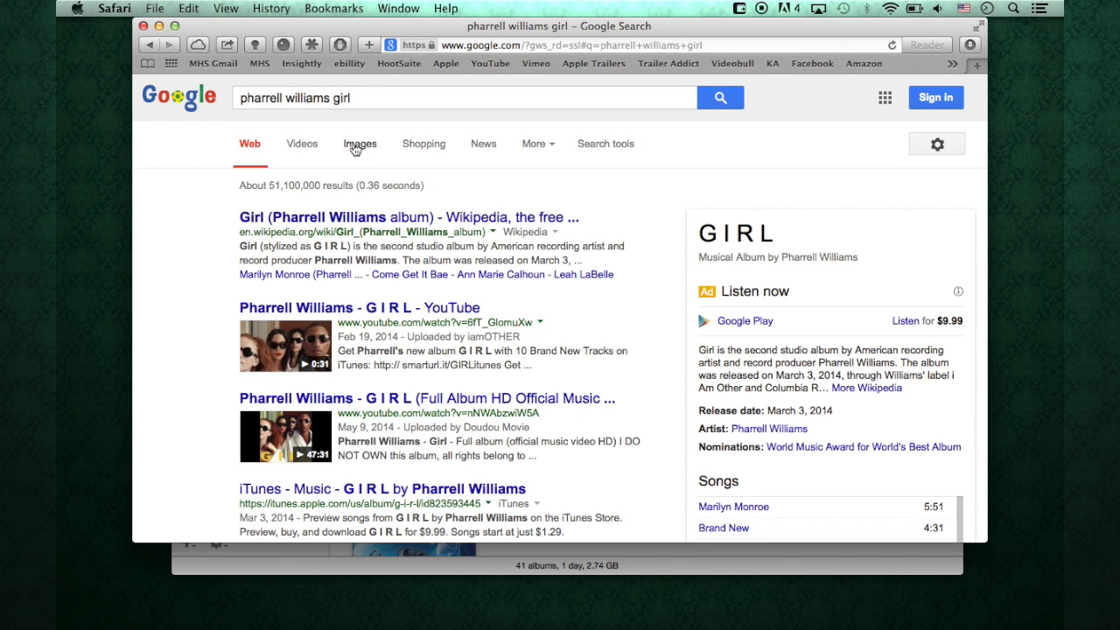
{"action": "left_click", "coordinate": [357, 146]}
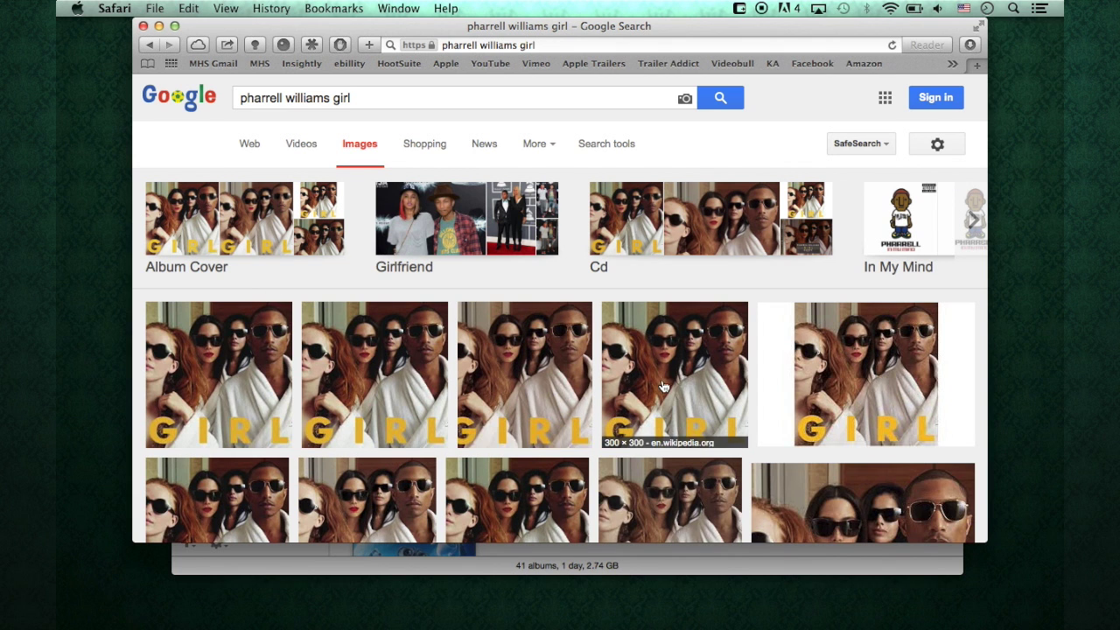
{"action": "left_click", "coordinate": [201, 366]}
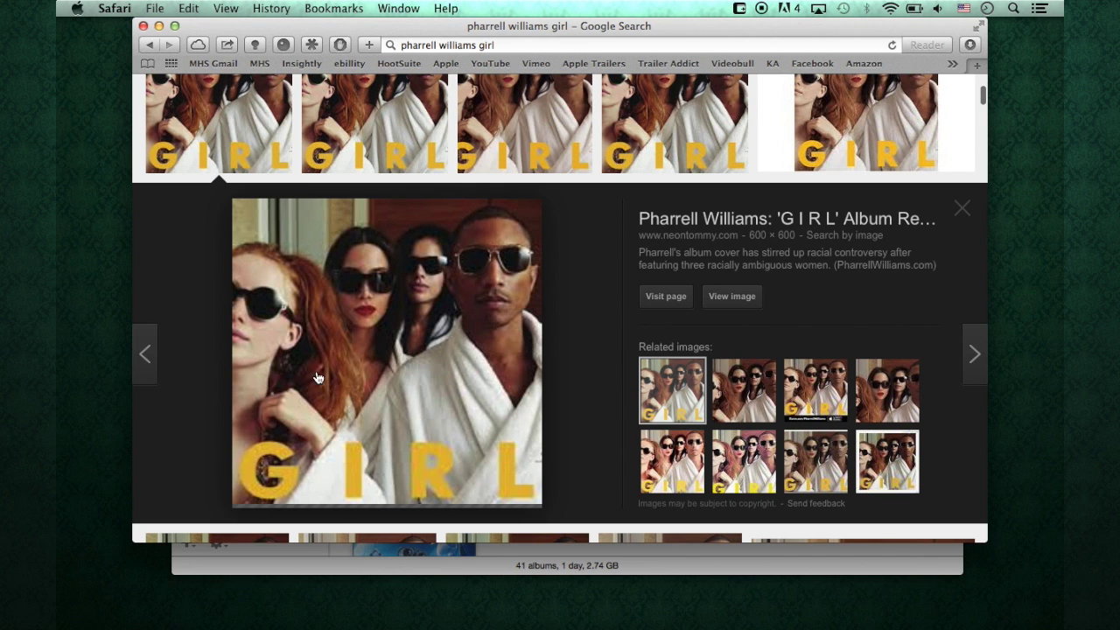
{"action": "right_click", "coordinate": [403, 306]}
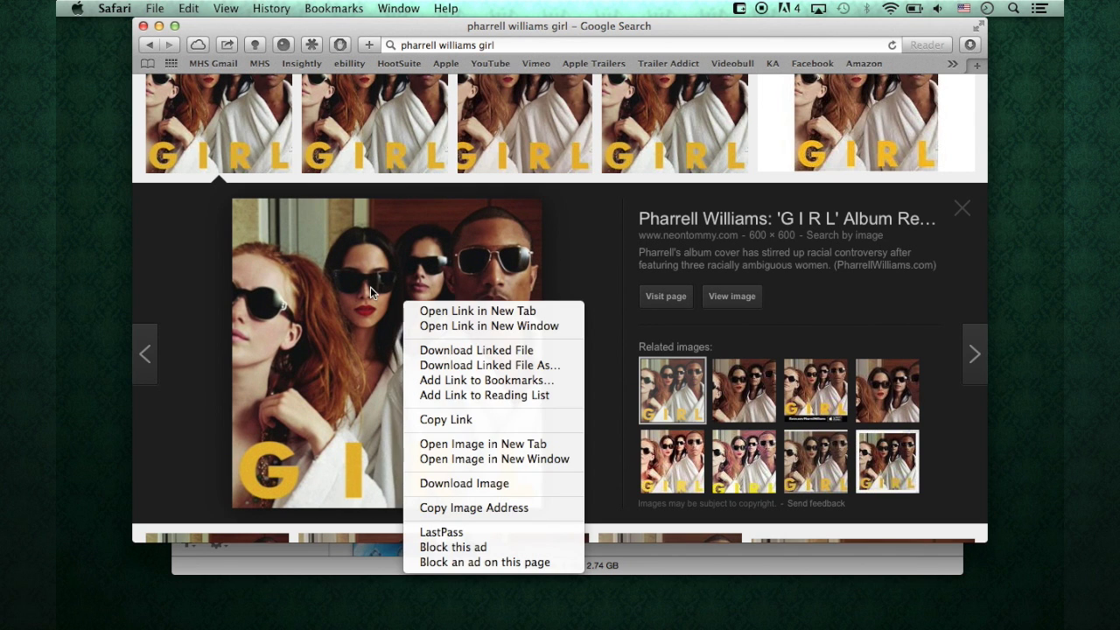
{"action": "right_click", "coordinate": [370, 287]}
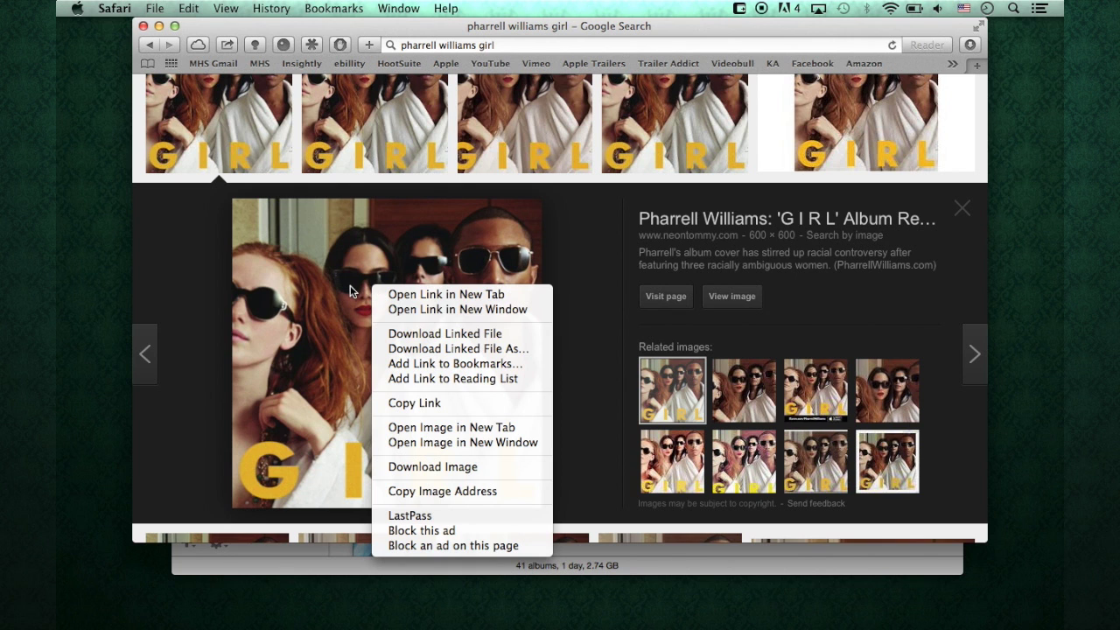
{"action": "right_click", "coordinate": [352, 291]}
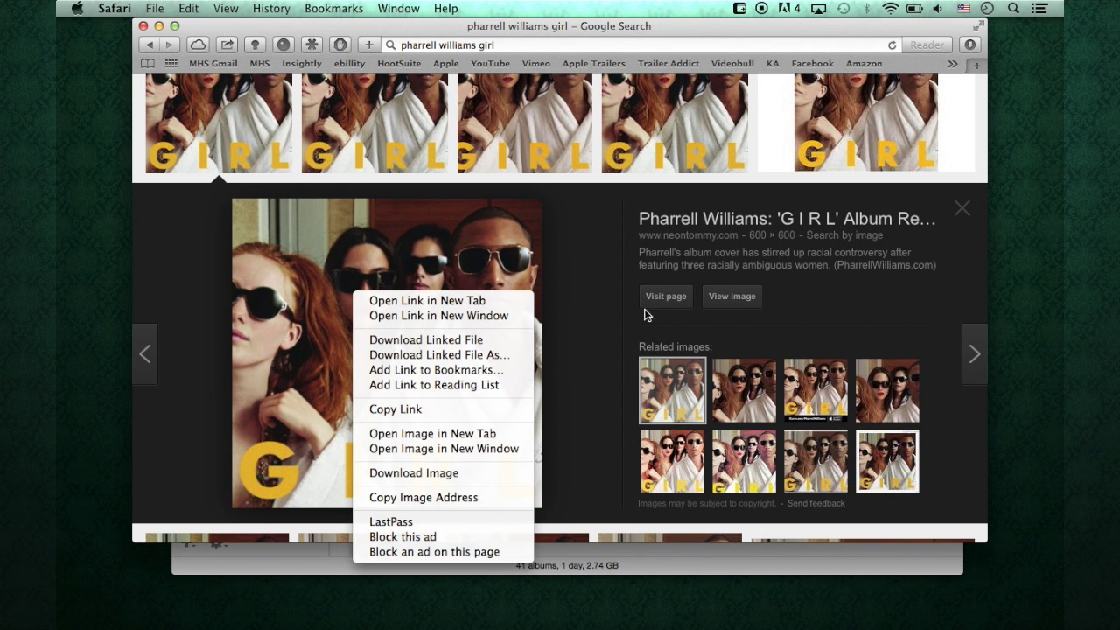
{"action": "left_click", "coordinate": [735, 303]}
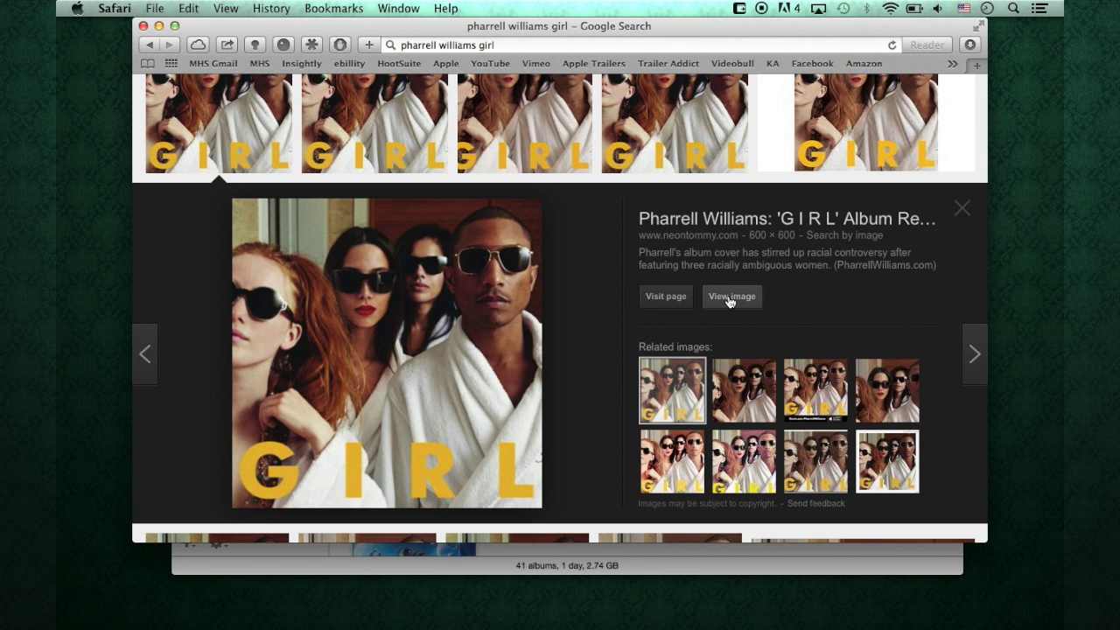
{"action": "left_click", "coordinate": [731, 297]}
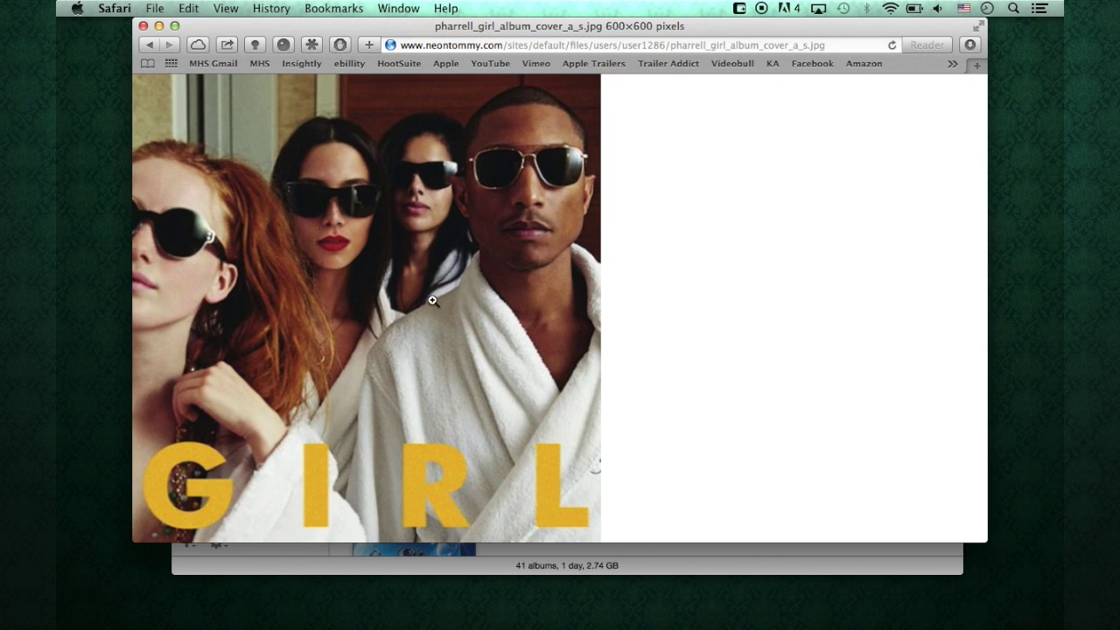
Save the full-size cover image to the Desktop as pharrell_girl_album_cover_a_s
{"action": "right_click", "coordinate": [355, 239]}
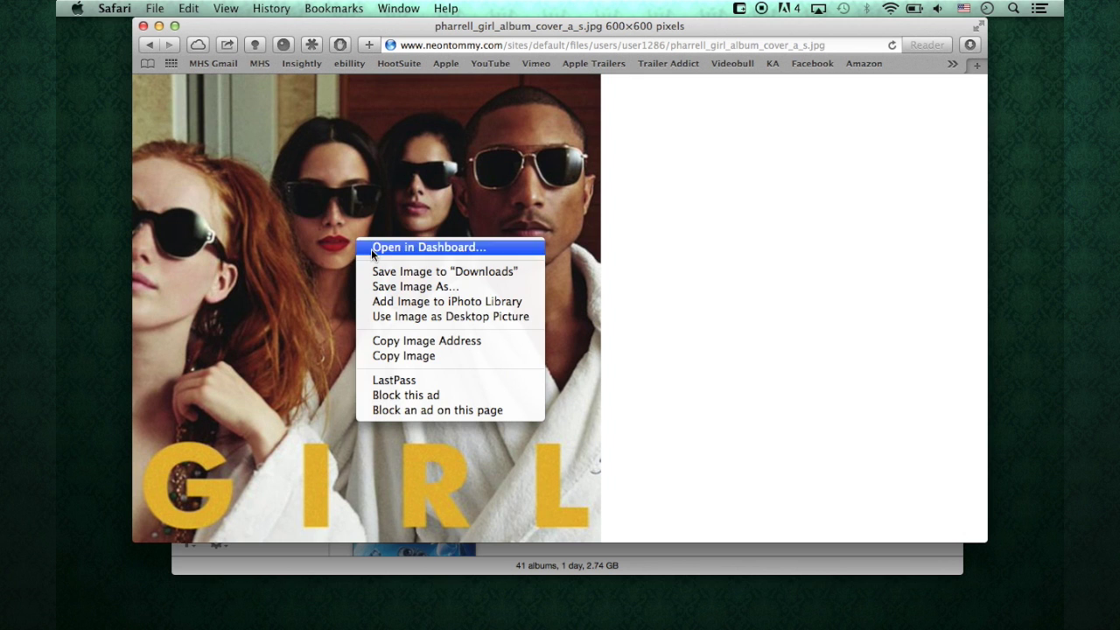
{"action": "left_click", "coordinate": [405, 287]}
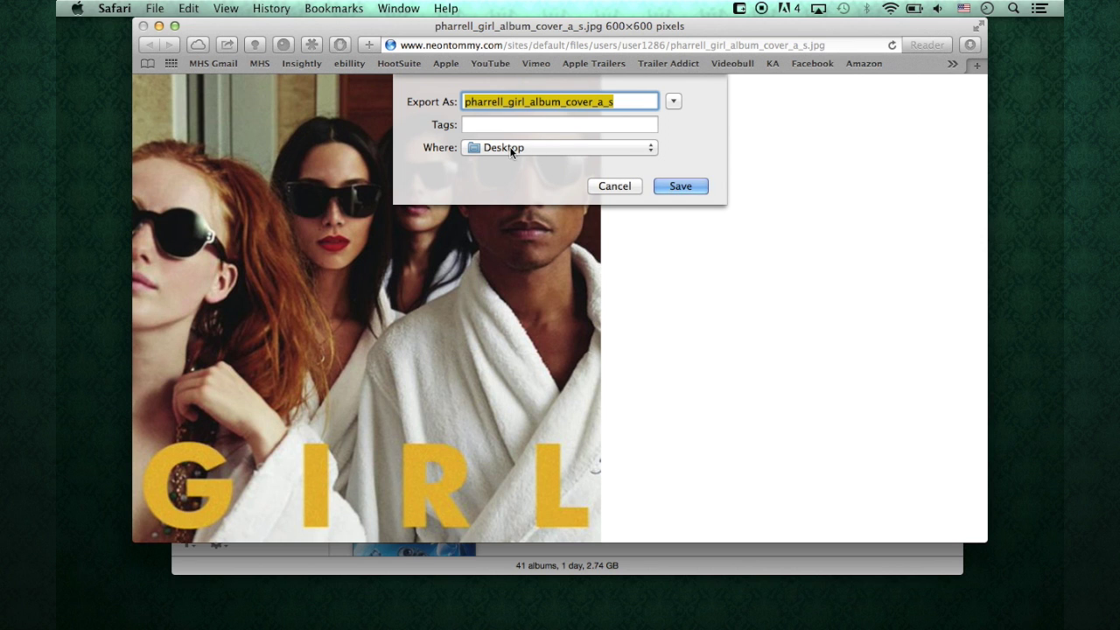
{"action": "left_click", "coordinate": [670, 184]}
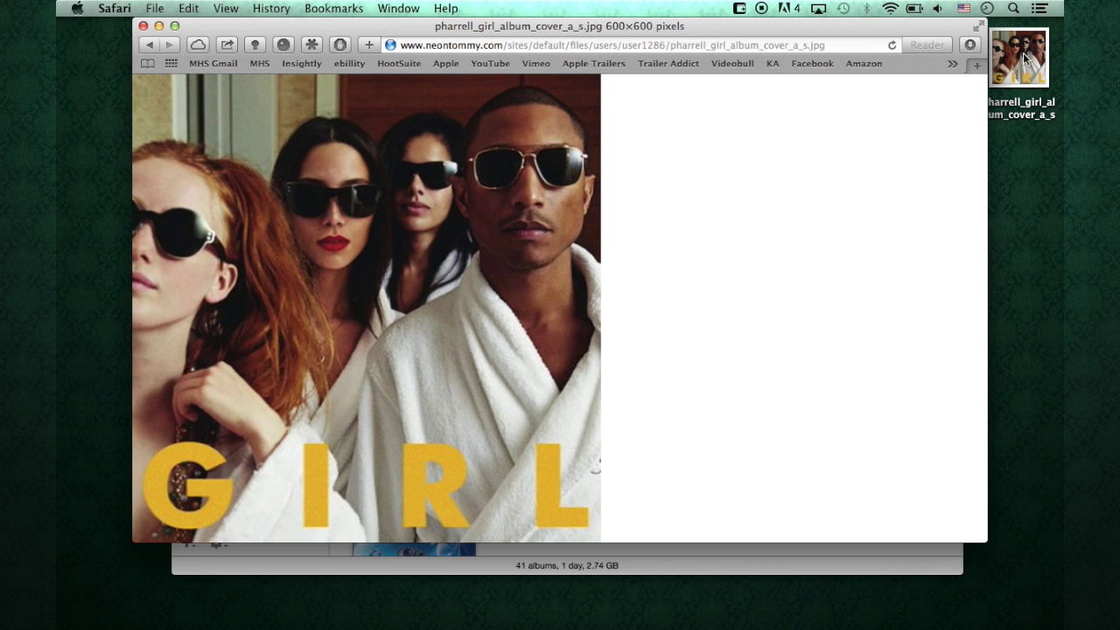
Open the saved cover image from the desktop in Preview, copy the whole picture and close its window
{"action": "left_click", "coordinate": [636, 558]}
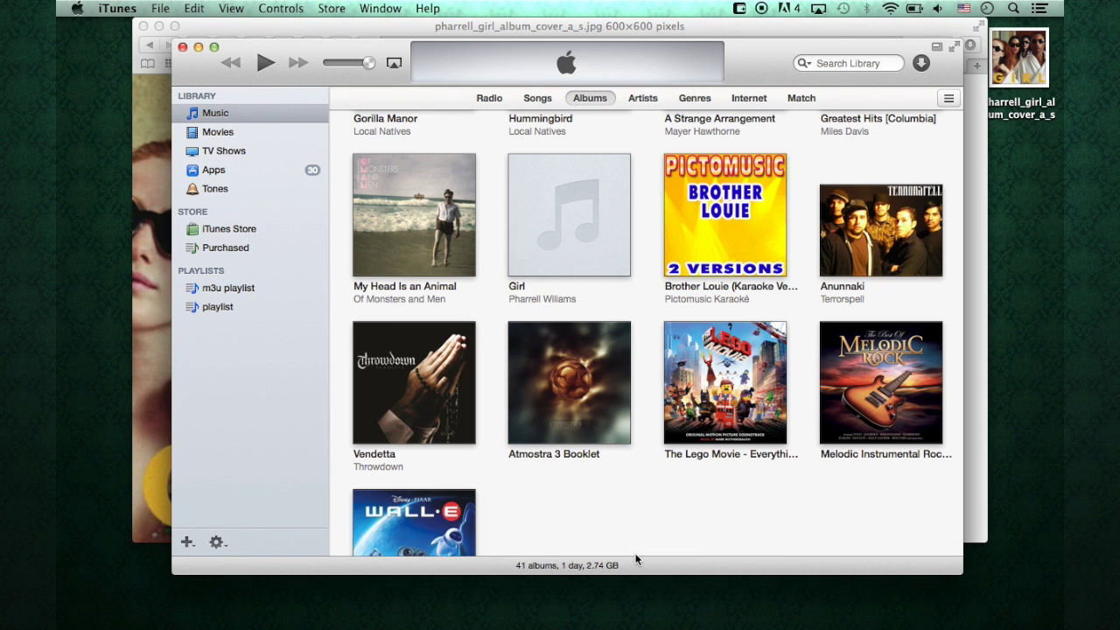
{"action": "left_click", "coordinate": [1020, 64]}
{"action": "double_click", "coordinate": [1018, 63]}
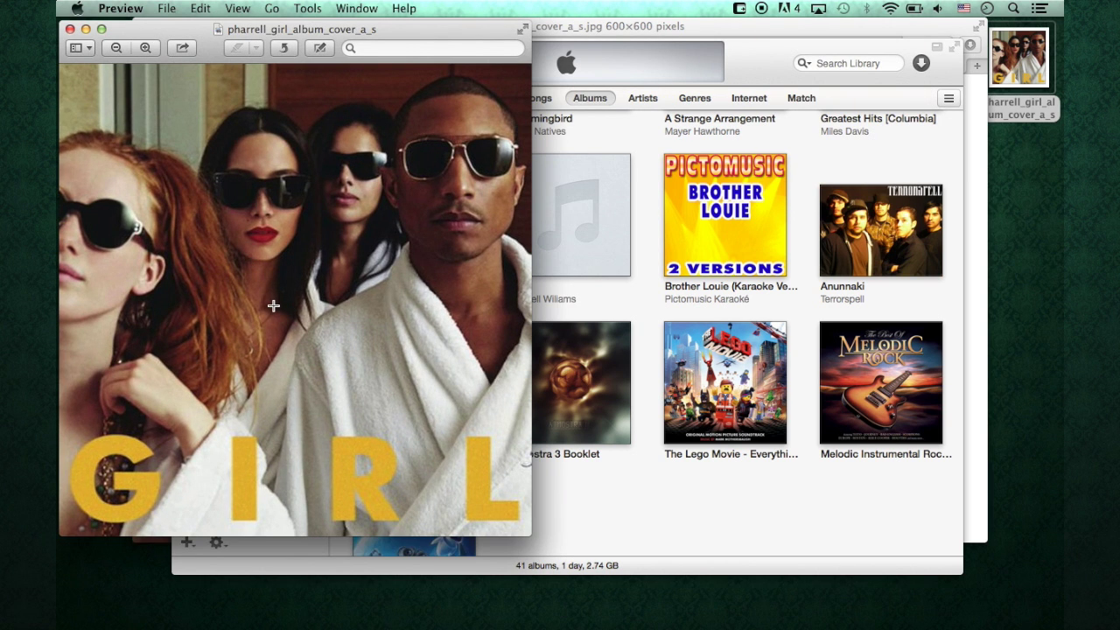
{"action": "left_click", "coordinate": [200, 9]}
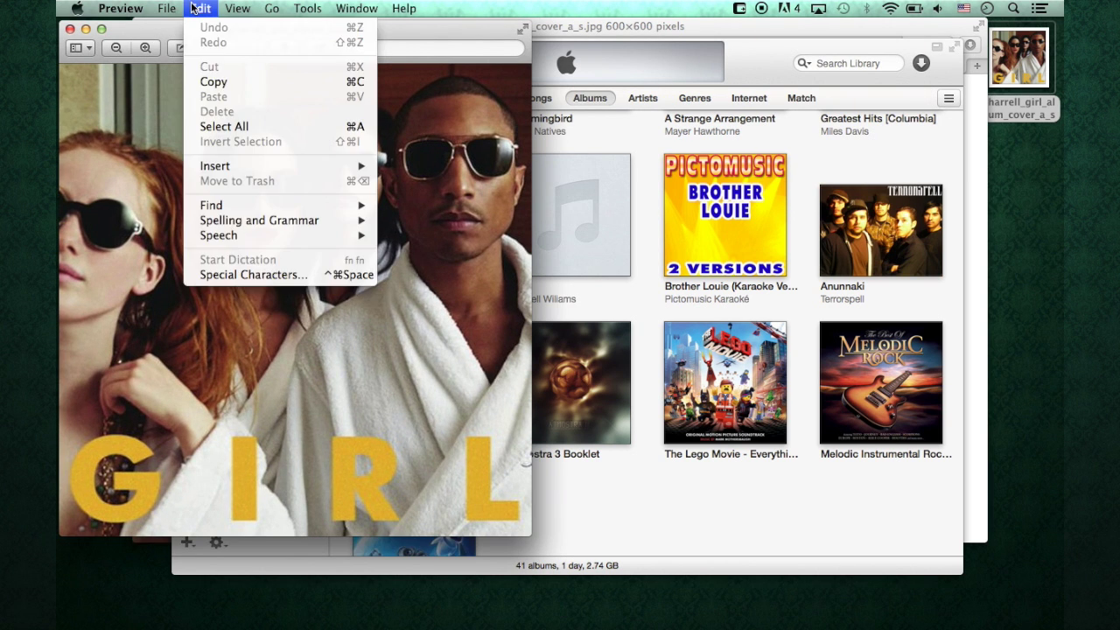
{"action": "left_click", "coordinate": [238, 125]}
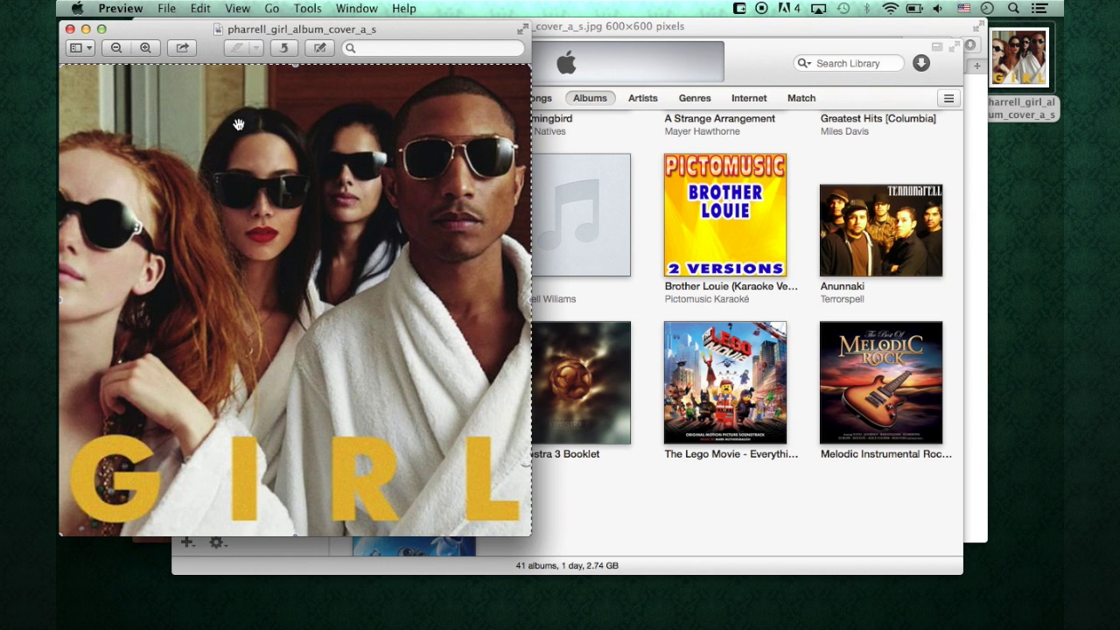
{"action": "left_click", "coordinate": [201, 9]}
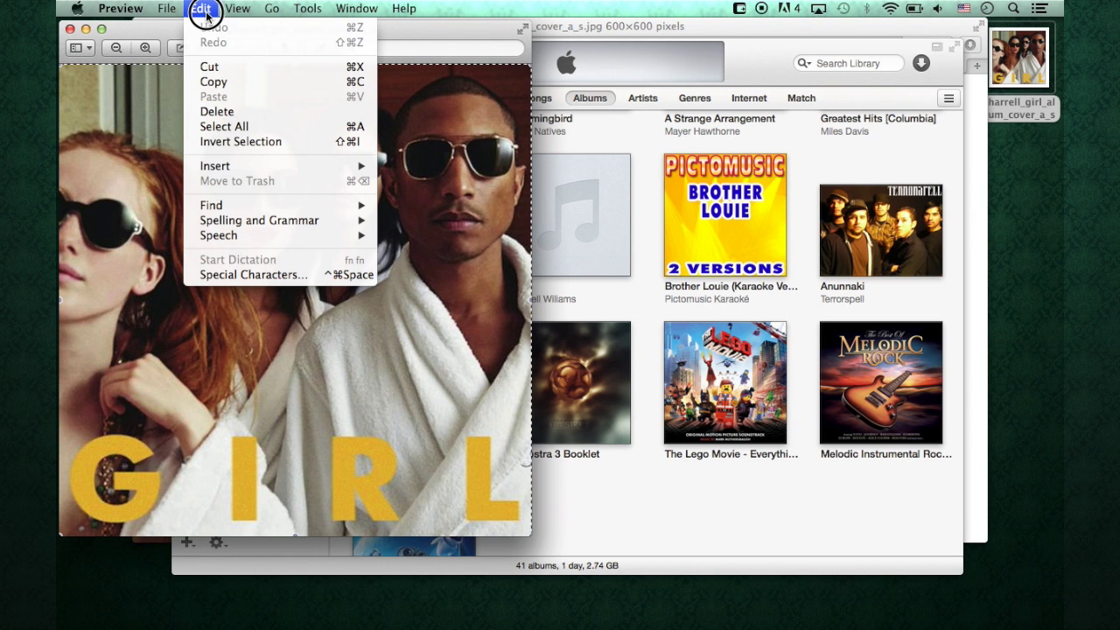
{"action": "left_click", "coordinate": [232, 84]}
{"action": "left_click", "coordinate": [72, 29]}
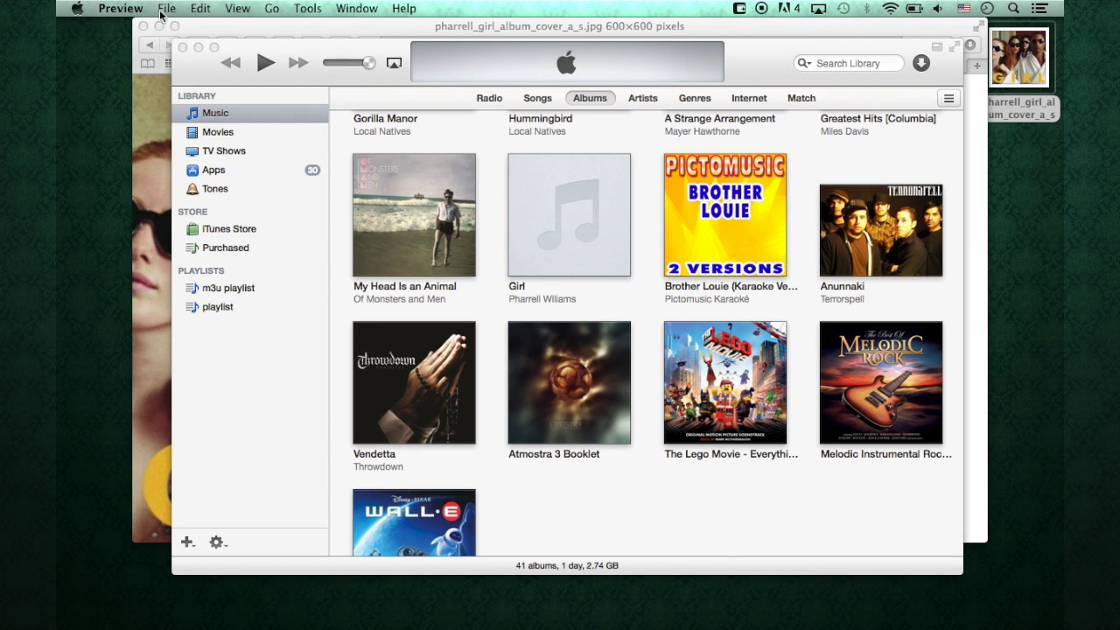
Add the desktop image pharrell_girl_album_cover_a_s as artwork to the Girl album's track Happy in iTunes
{"action": "right_click", "coordinate": [567, 226]}
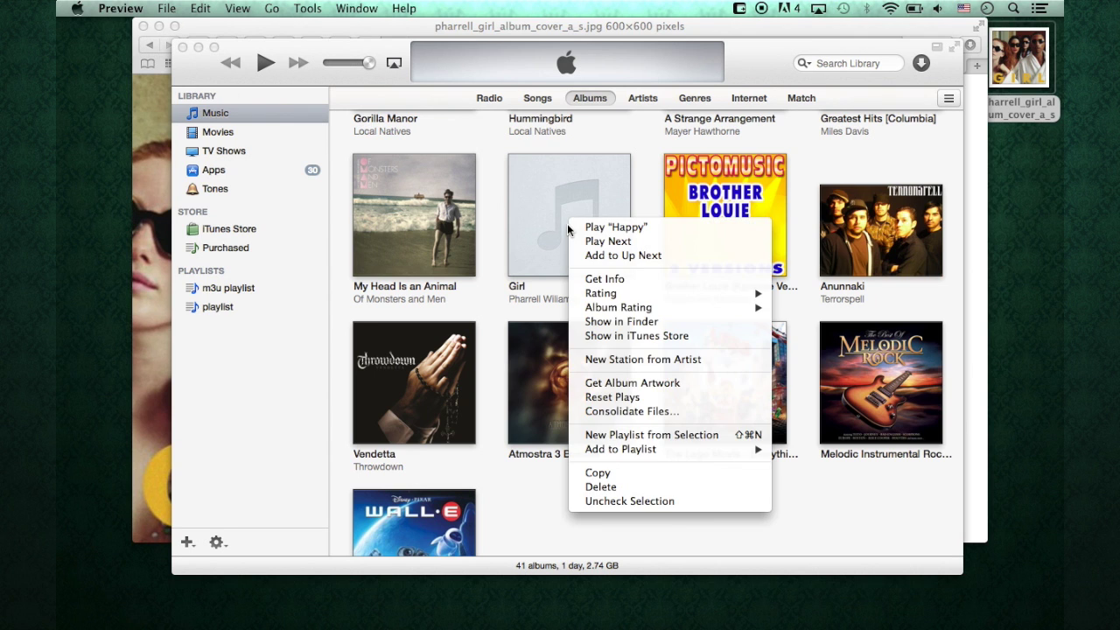
{"action": "left_click", "coordinate": [615, 279]}
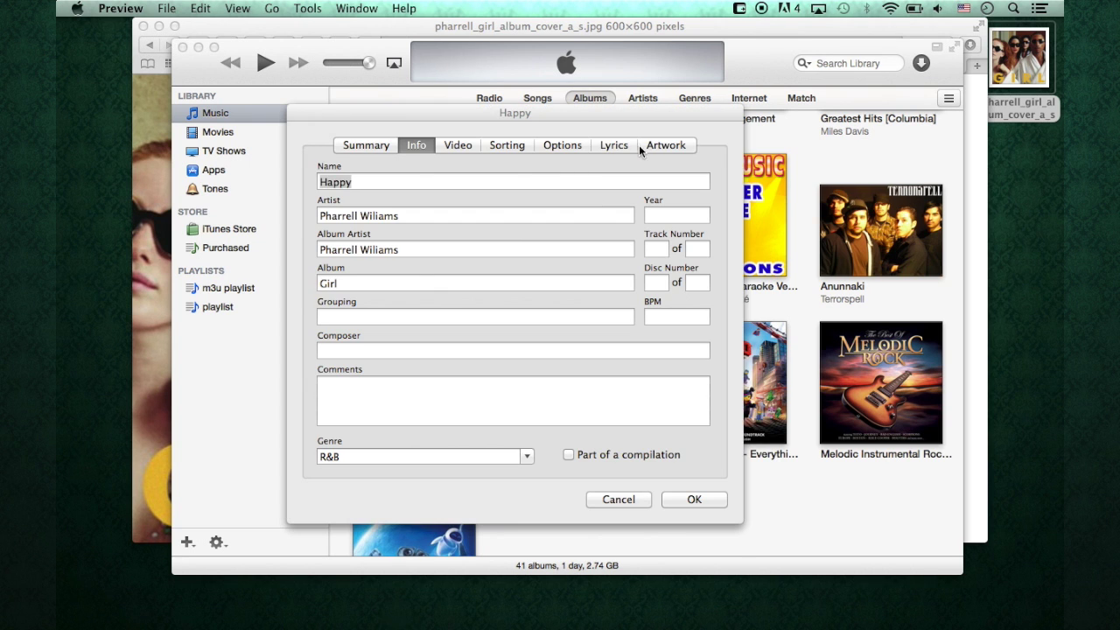
{"action": "left_click", "coordinate": [665, 144]}
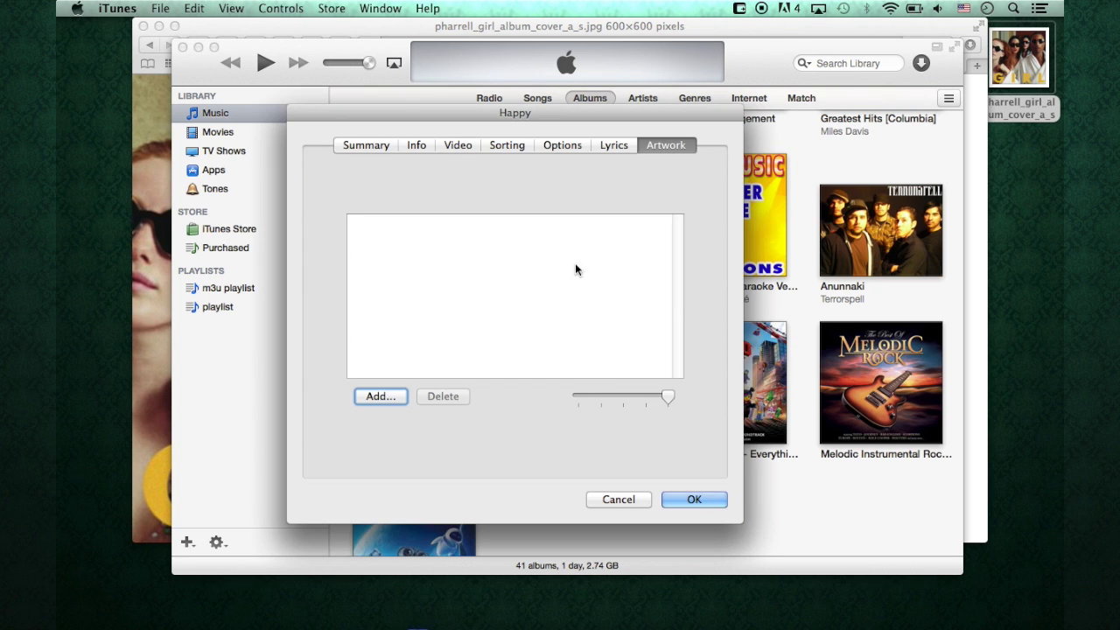
{"action": "left_click", "coordinate": [385, 397]}
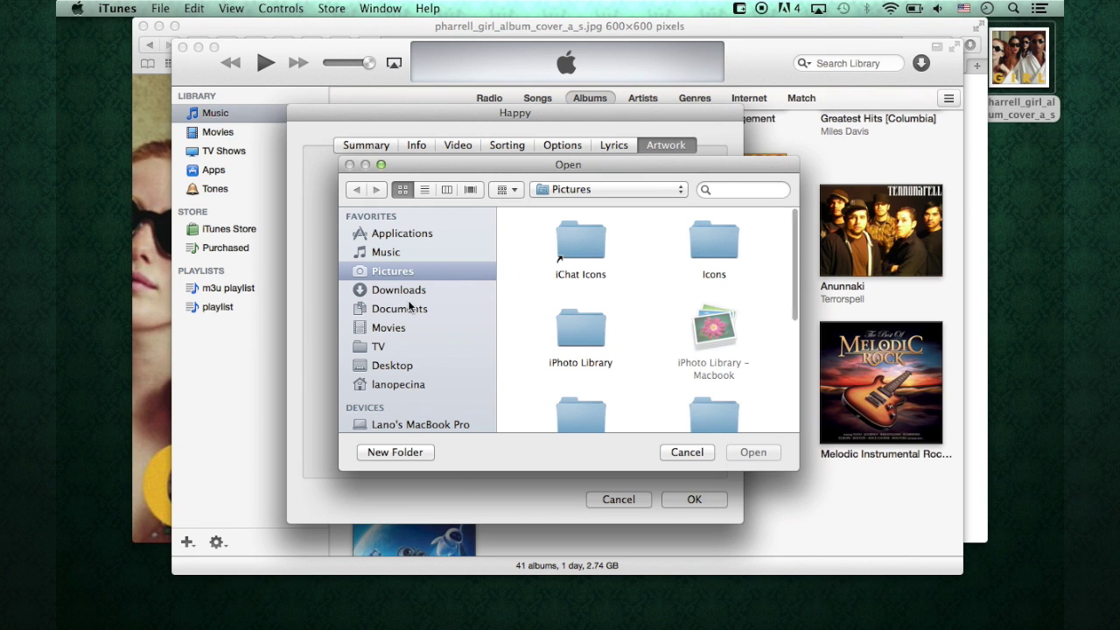
{"action": "left_click", "coordinate": [386, 368]}
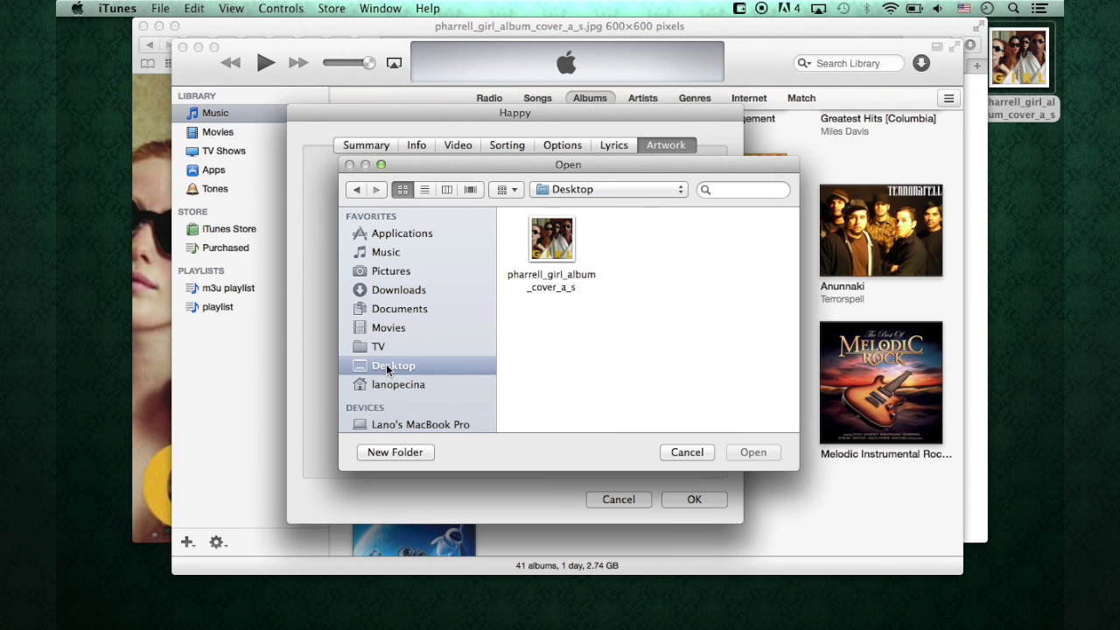
{"action": "left_click", "coordinate": [540, 247]}
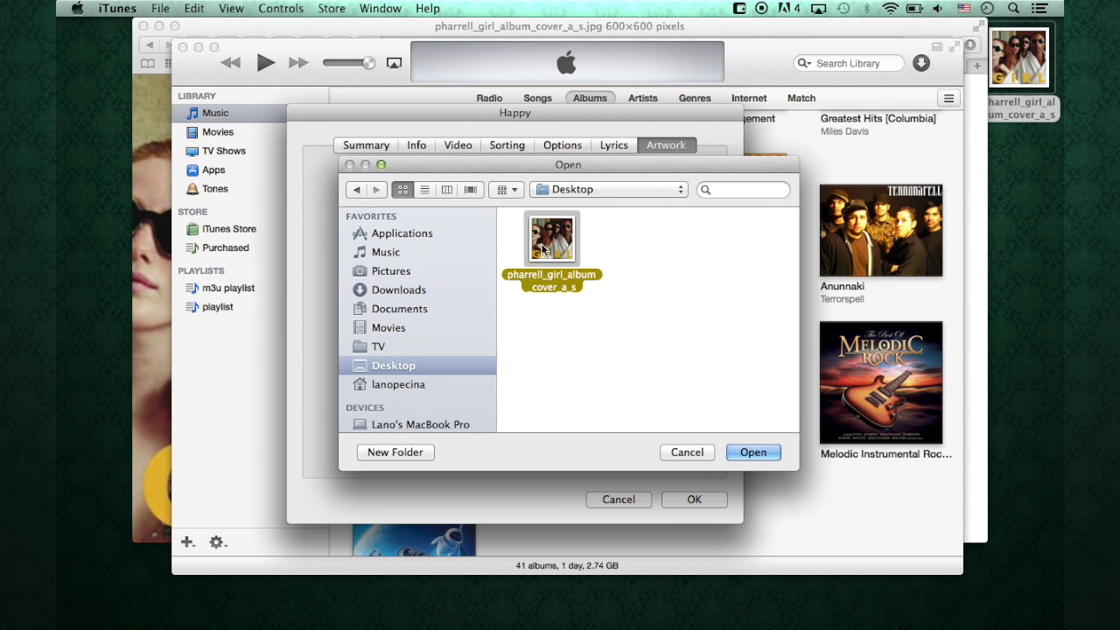
{"action": "left_click", "coordinate": [754, 452]}
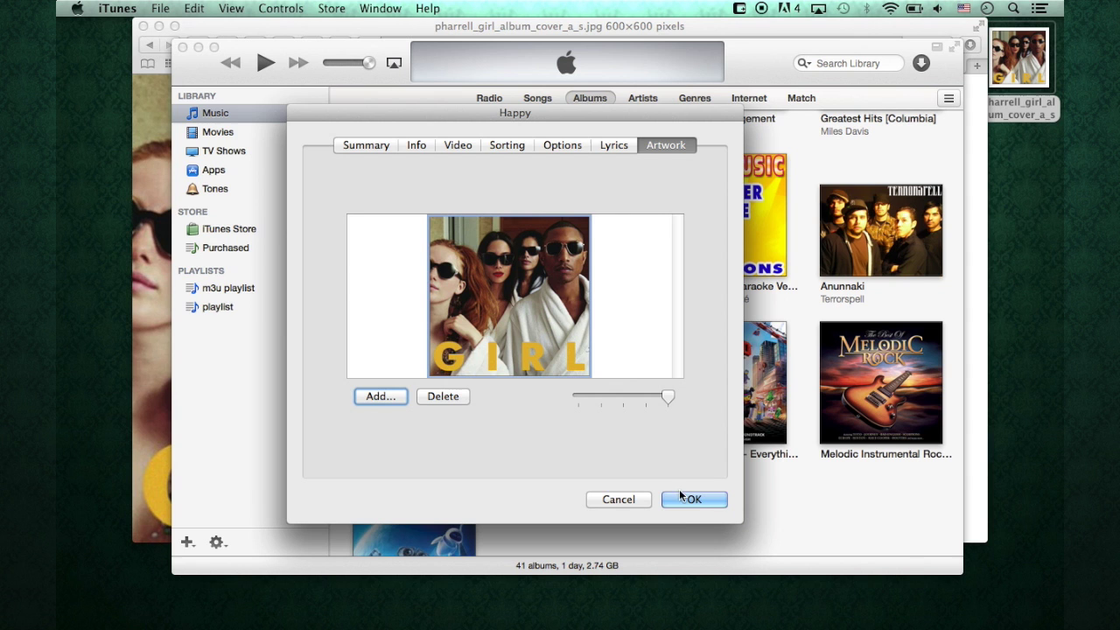
{"action": "left_click", "coordinate": [693, 500]}
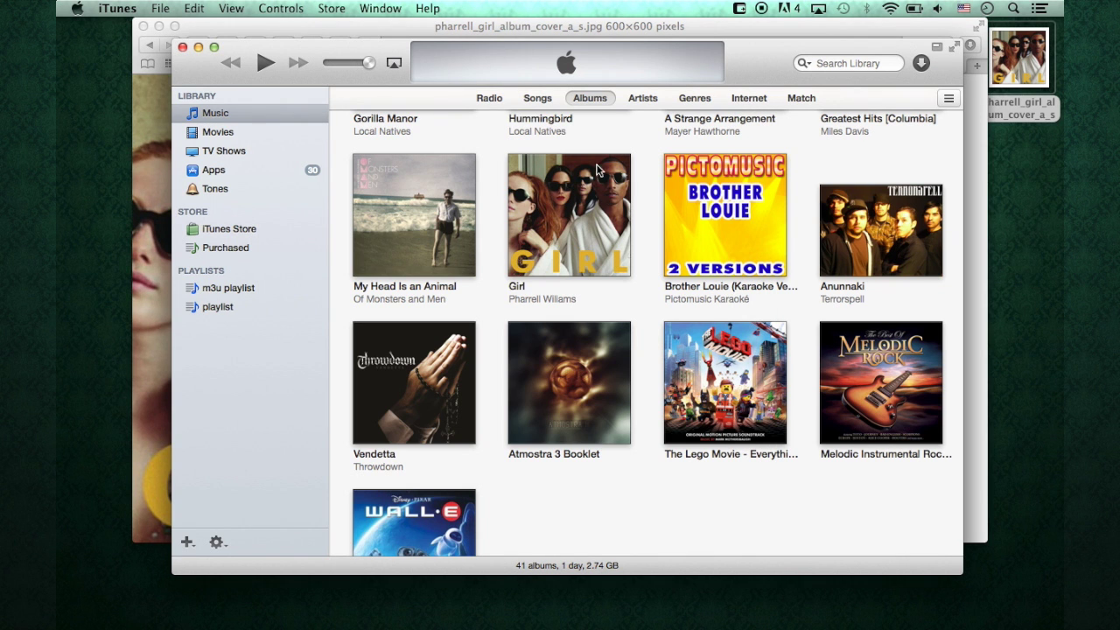
Delete the cover artwork from the Girl album's track Happy
{"action": "right_click", "coordinate": [564, 210]}
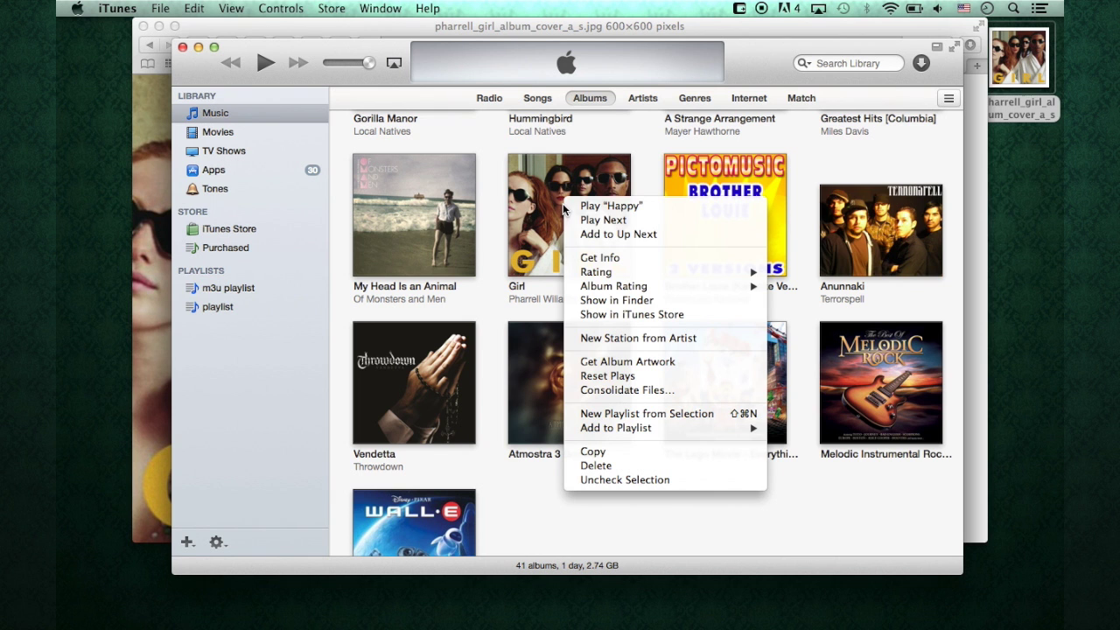
{"action": "left_click", "coordinate": [604, 253]}
{"action": "left_click", "coordinate": [550, 284]}
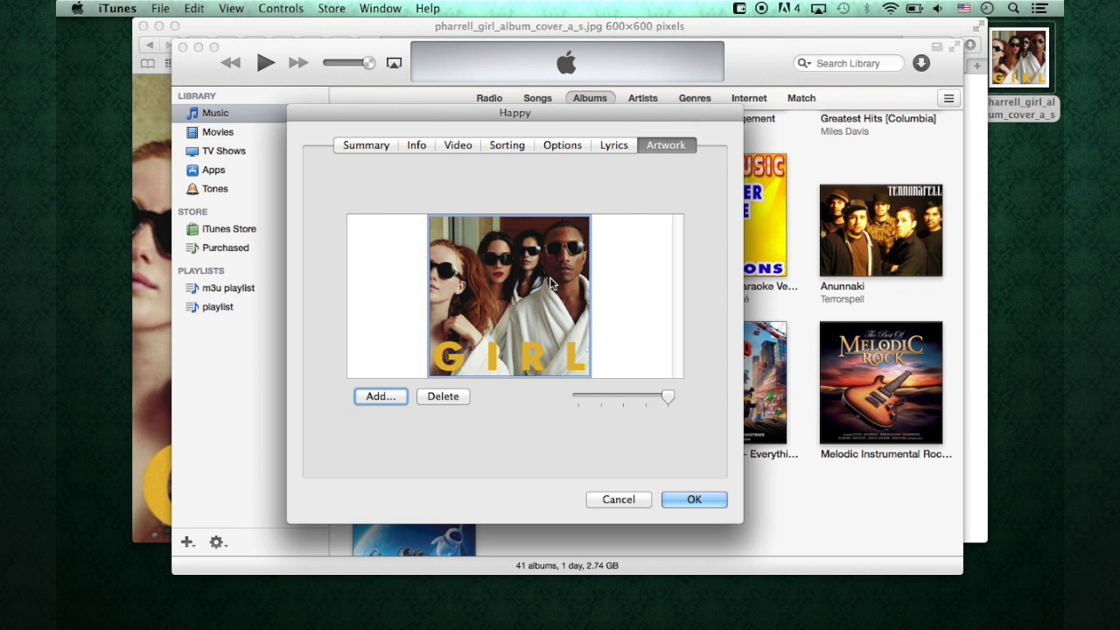
{"action": "key", "text": "Delete"}
{"action": "left_click", "coordinate": [686, 498]}
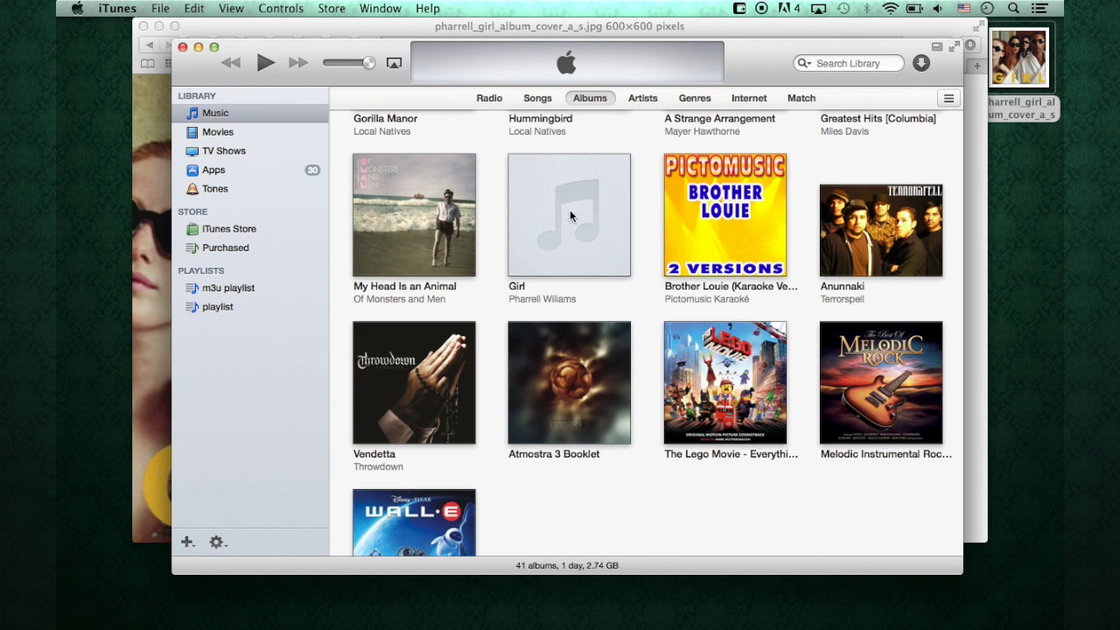
Switch to Safari, reopen the full-size Girl cover from the image search result and copy the image
{"action": "left_click", "coordinate": [1017, 58]}
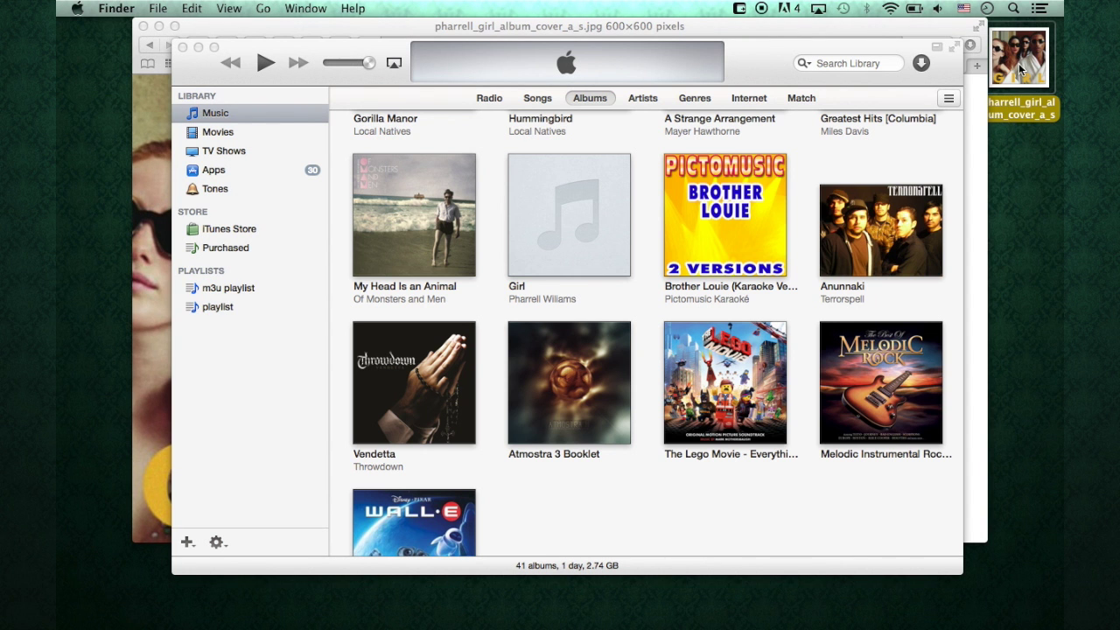
{"action": "left_click", "coordinate": [145, 213]}
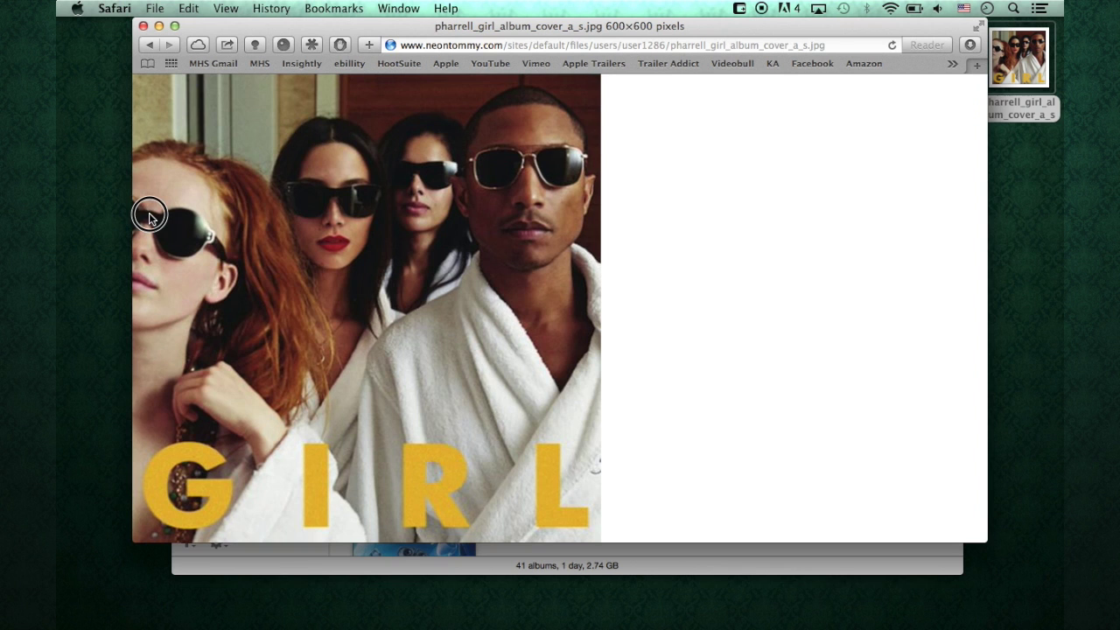
{"action": "scroll", "coordinate": [317, 261], "scroll_direction": "left", "scroll_amount": 5}
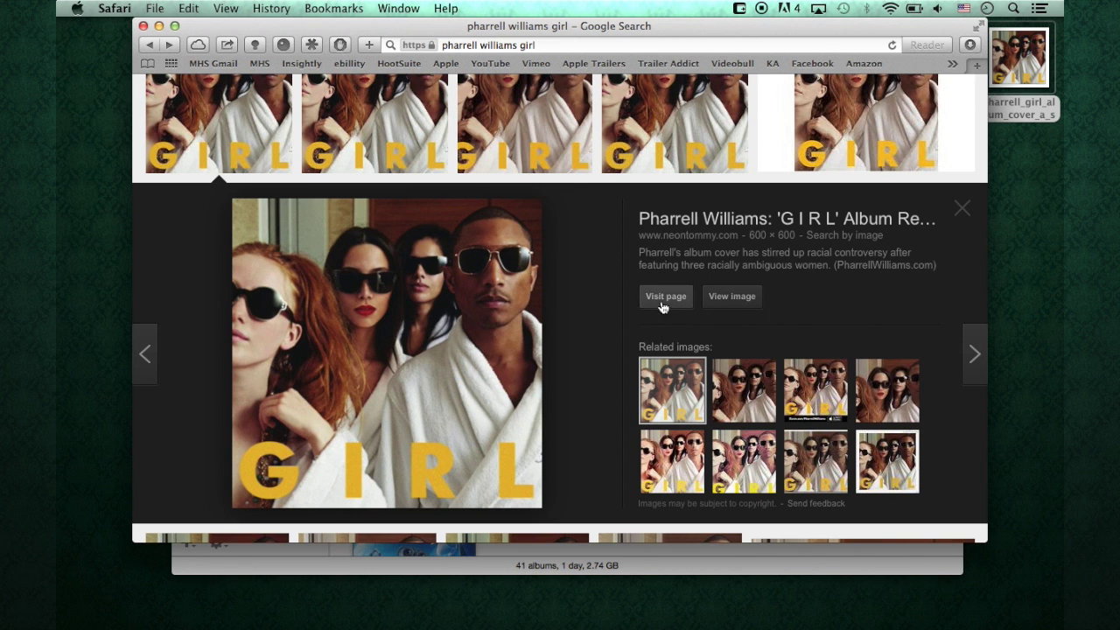
{"action": "left_click", "coordinate": [741, 297]}
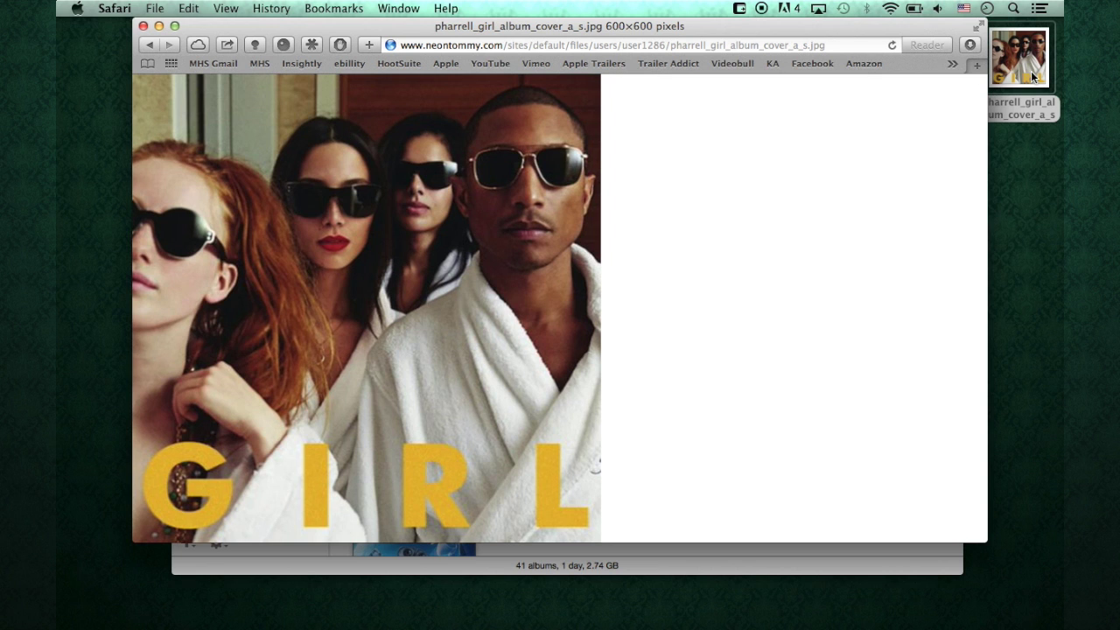
{"action": "right_click", "coordinate": [357, 261]}
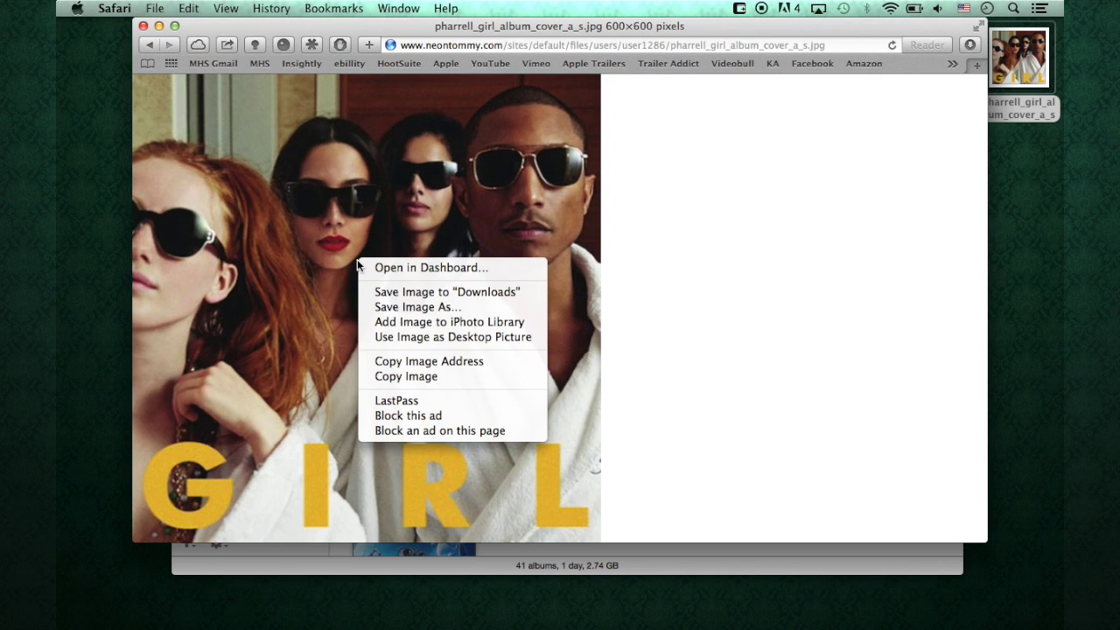
{"action": "left_click", "coordinate": [412, 375]}
Switch to iTunes and paste the copied cover as artwork for the Girl album's track Happy
{"action": "left_click", "coordinate": [506, 560]}
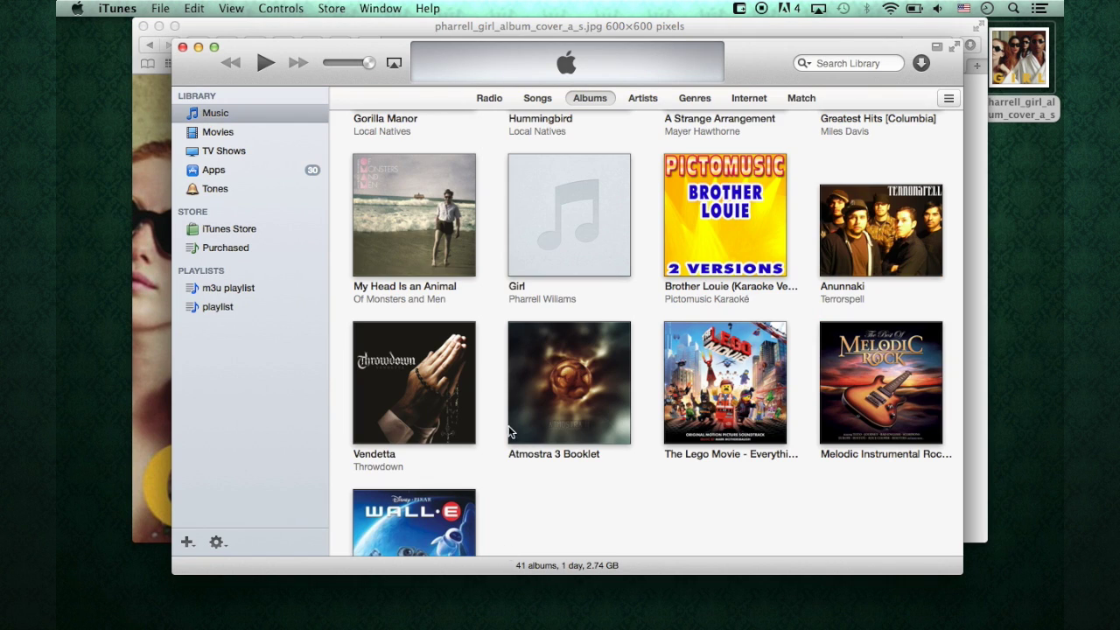
{"action": "right_click", "coordinate": [556, 233]}
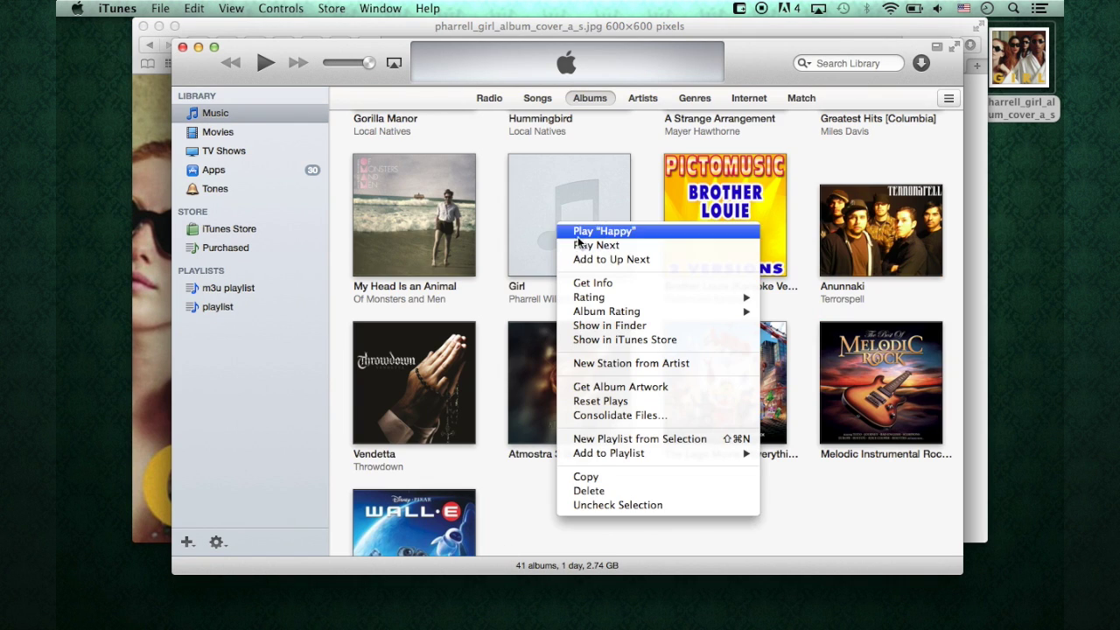
{"action": "left_click", "coordinate": [605, 289]}
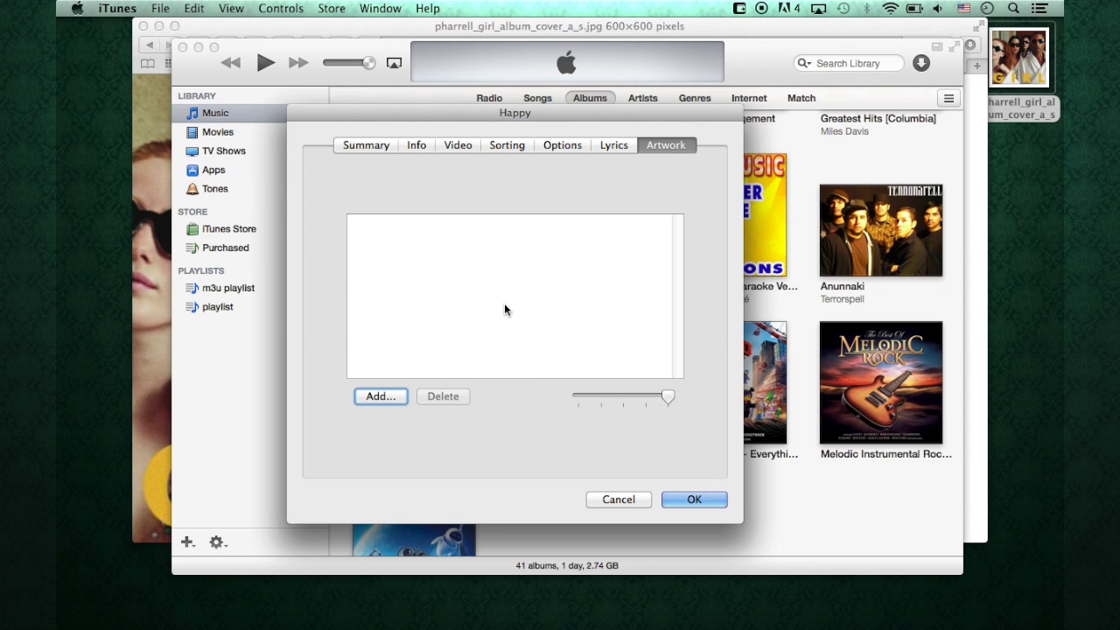
{"action": "key", "text": "super+v"}
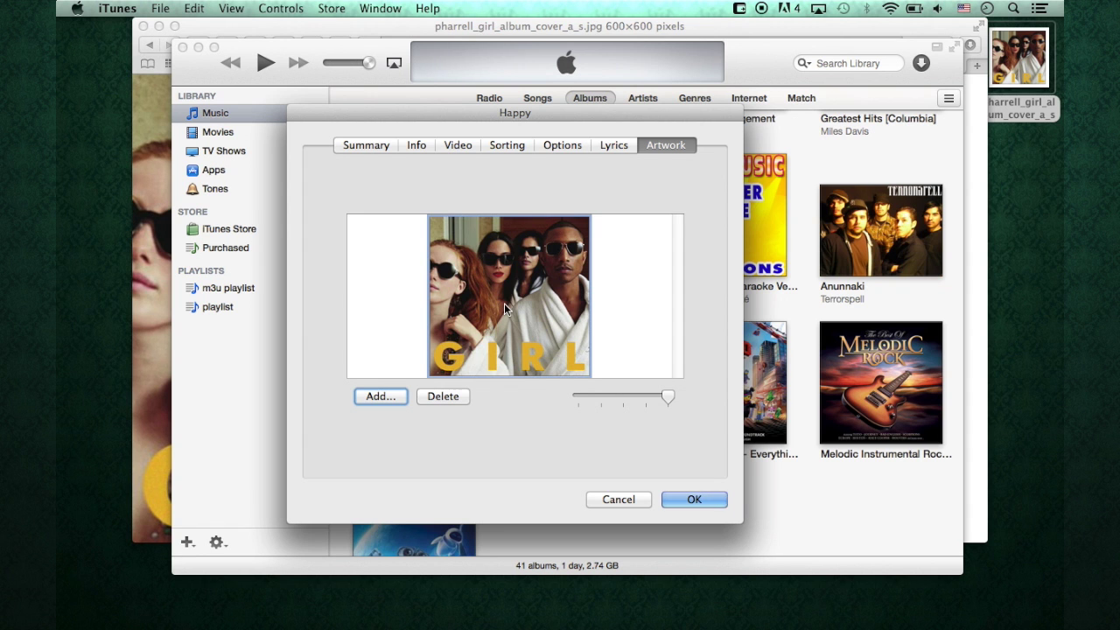
{"action": "left_click", "coordinate": [697, 506]}
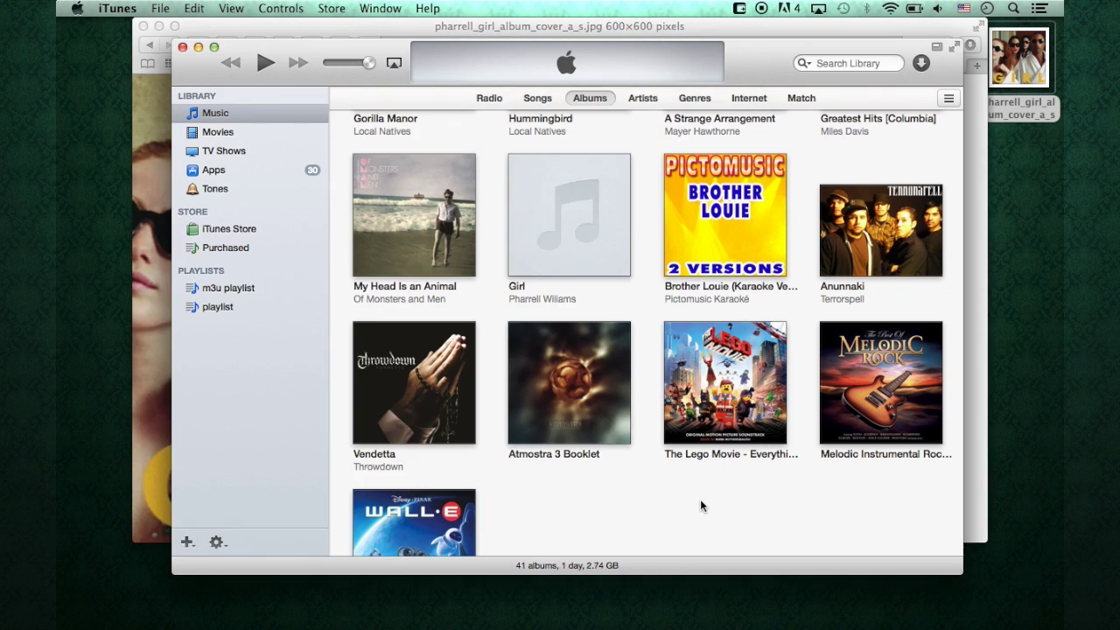
Expand the Girl and Vendetta albums to examine how their artwork looks in the expanded view, and collapse them again
{"action": "left_click", "coordinate": [585, 225]}
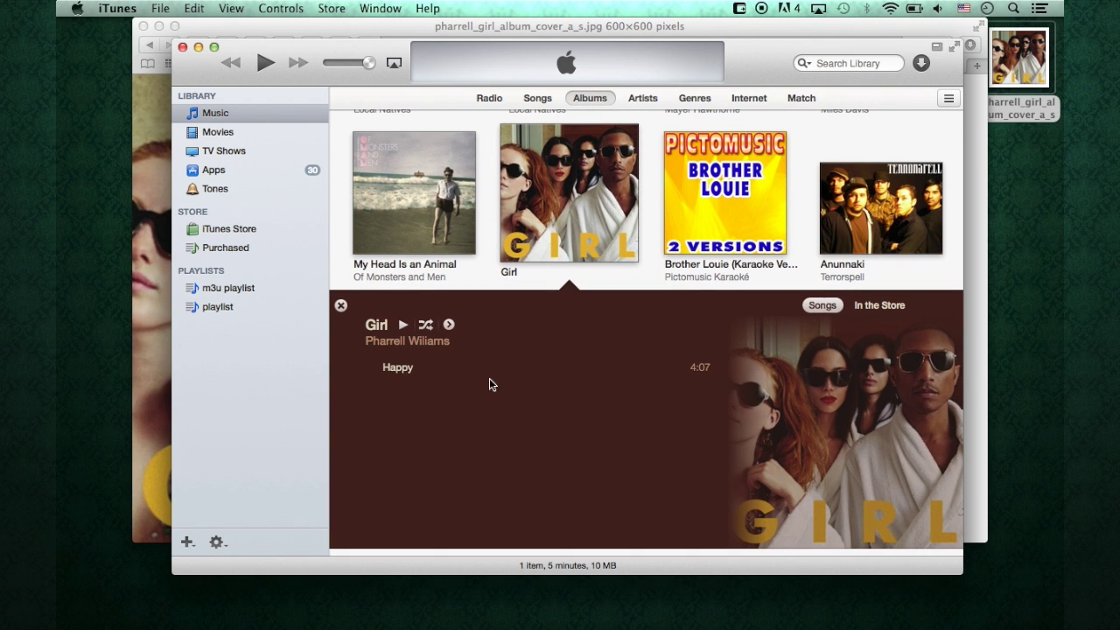
{"action": "left_click", "coordinate": [537, 175]}
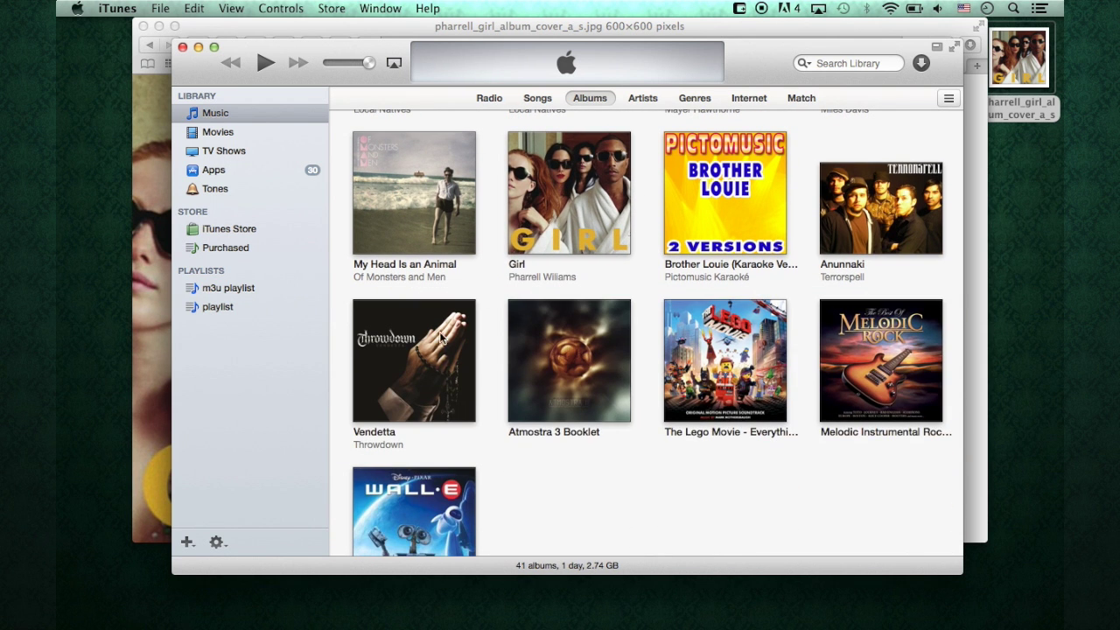
{"action": "left_click", "coordinate": [432, 385]}
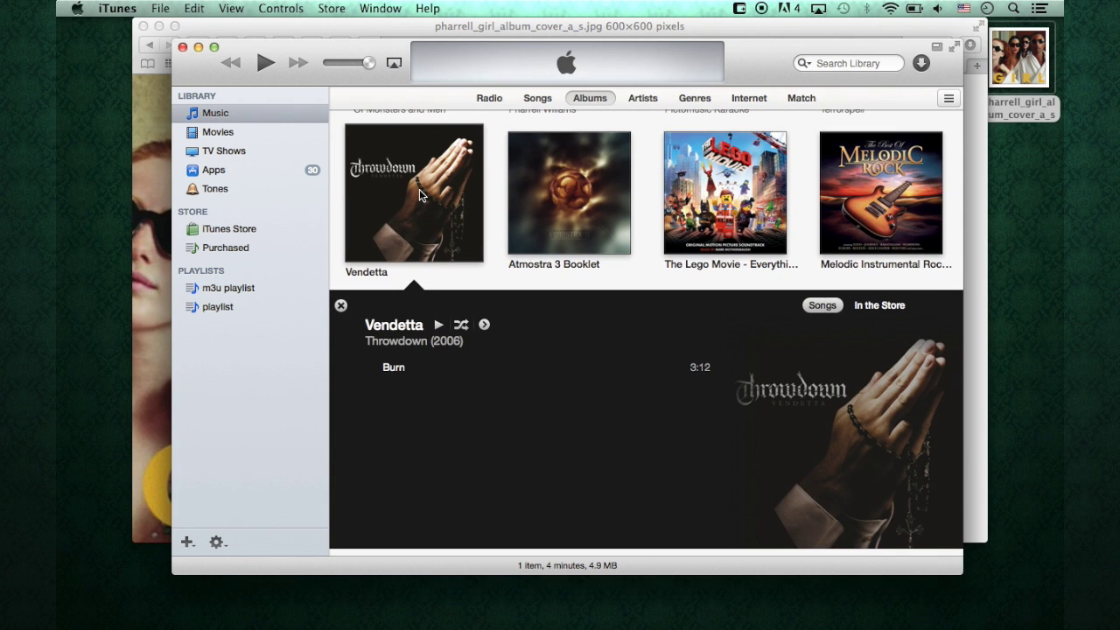
{"action": "left_click", "coordinate": [420, 189]}
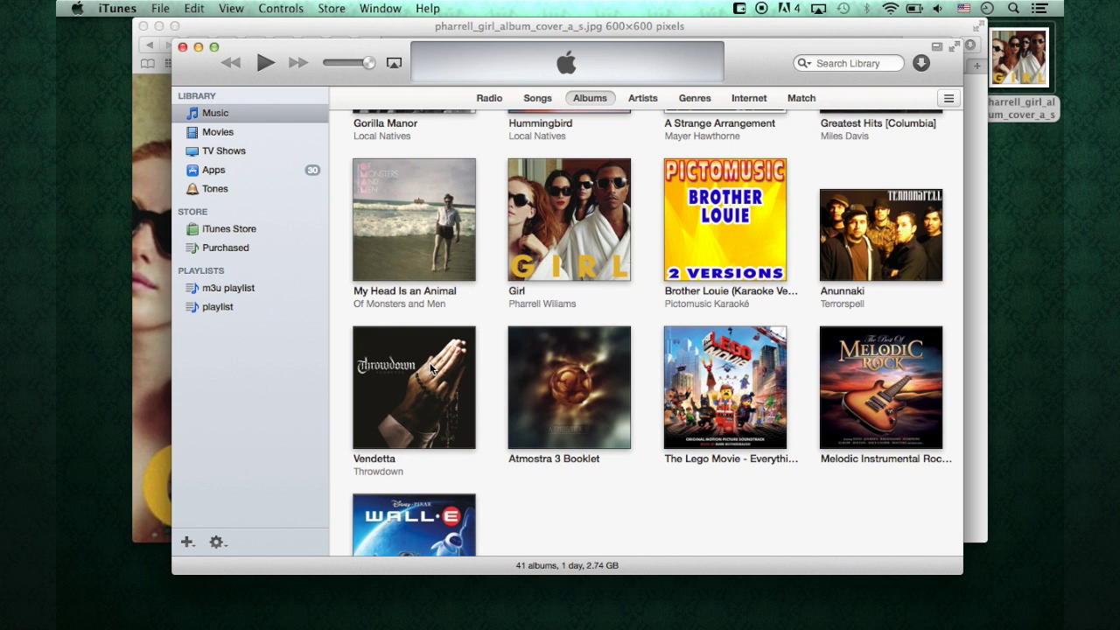
{"action": "left_click", "coordinate": [540, 254]}
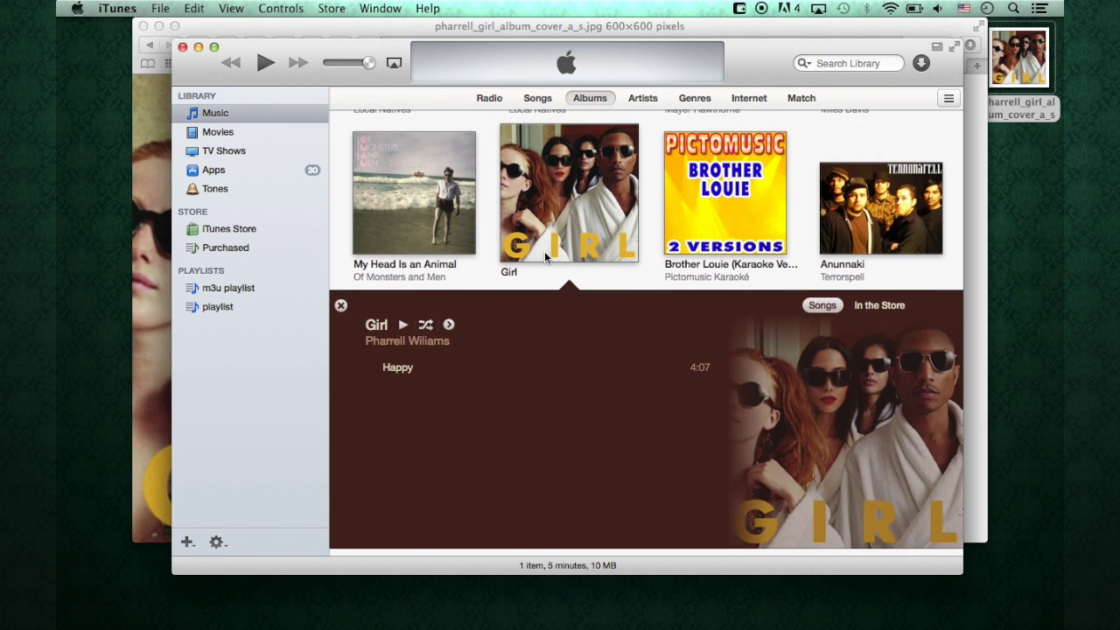
{"action": "left_click", "coordinate": [544, 245]}
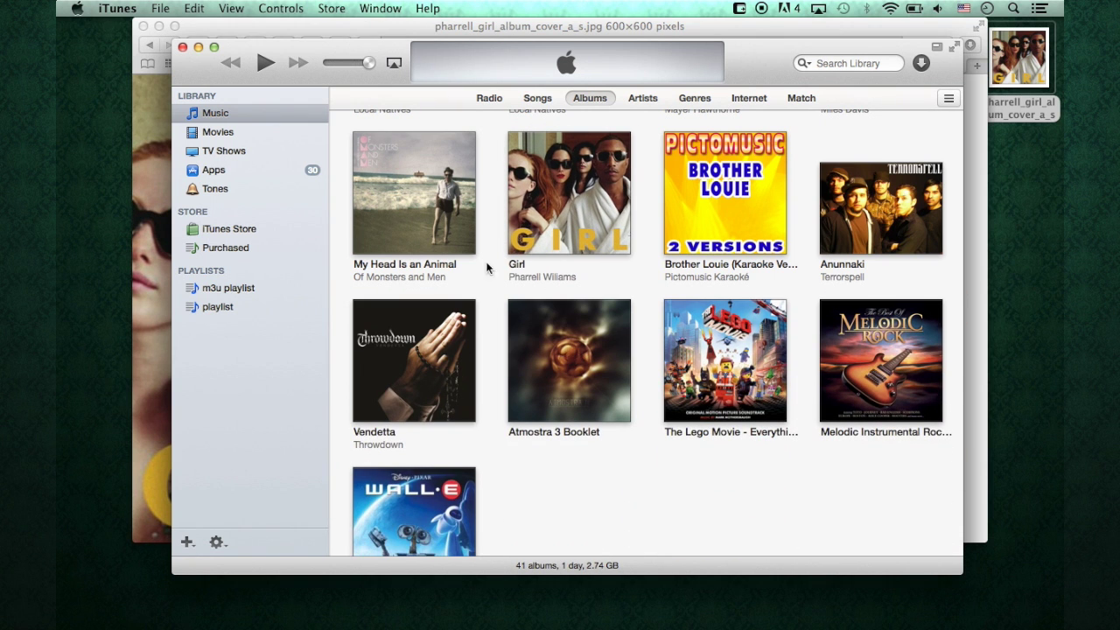
{"action": "left_click", "coordinate": [536, 238]}
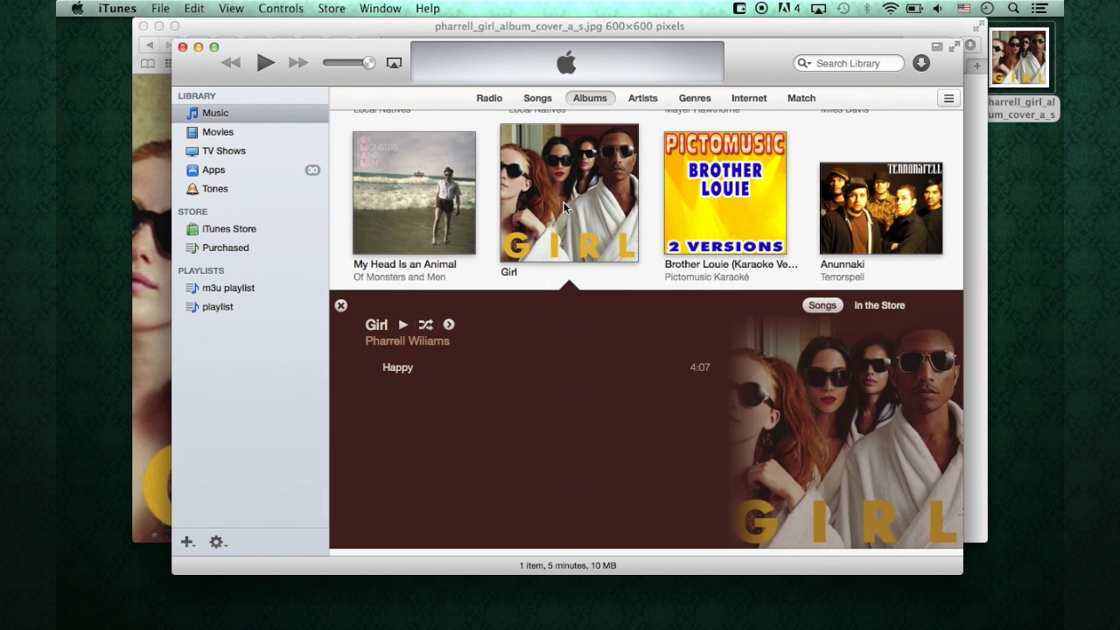
{"action": "left_click", "coordinate": [566, 212]}
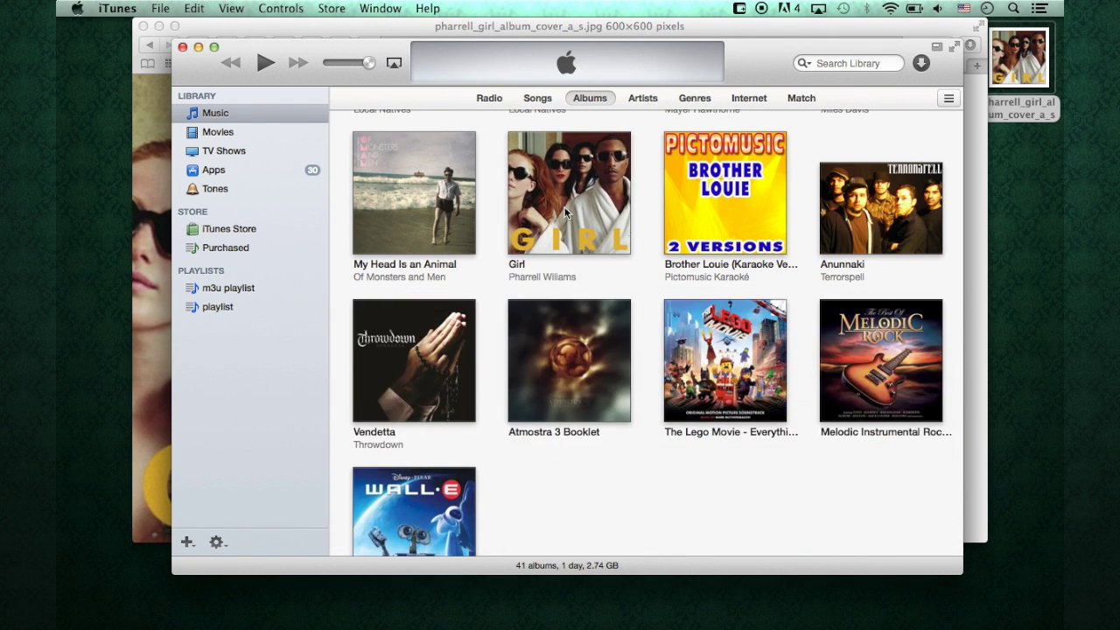
Return to the Google results in Safari, shorten the search to "pharrell williams" and show the image results
{"action": "left_click", "coordinate": [972, 272]}
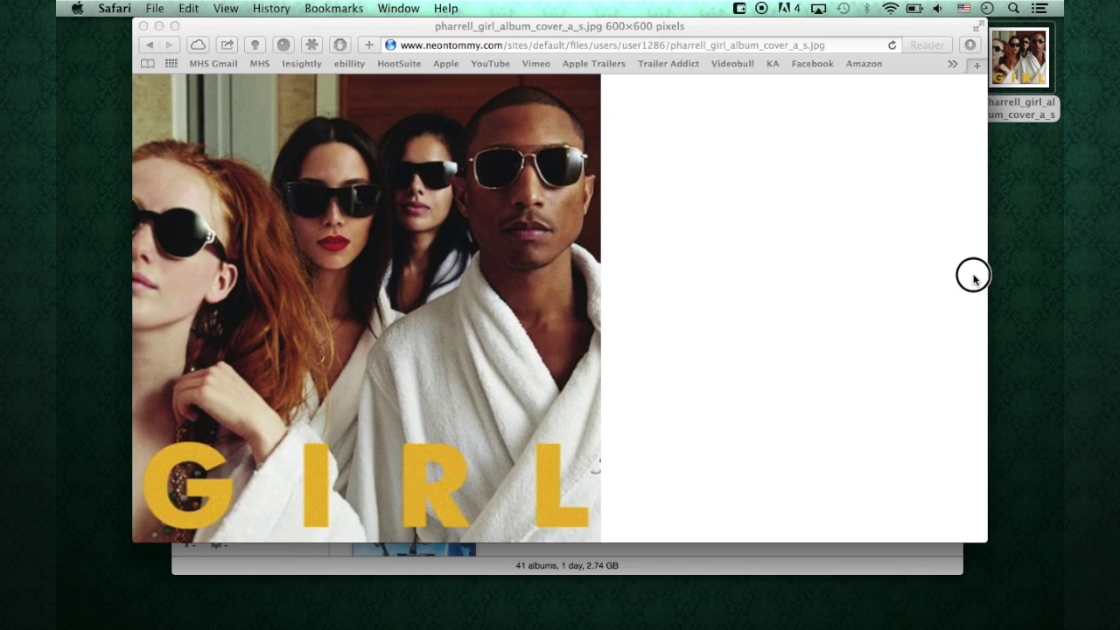
{"action": "scroll", "coordinate": [439, 222], "scroll_direction": "left", "scroll_amount": 5}
{"action": "scroll", "coordinate": [440, 226], "scroll_direction": "left", "scroll_amount": 10}
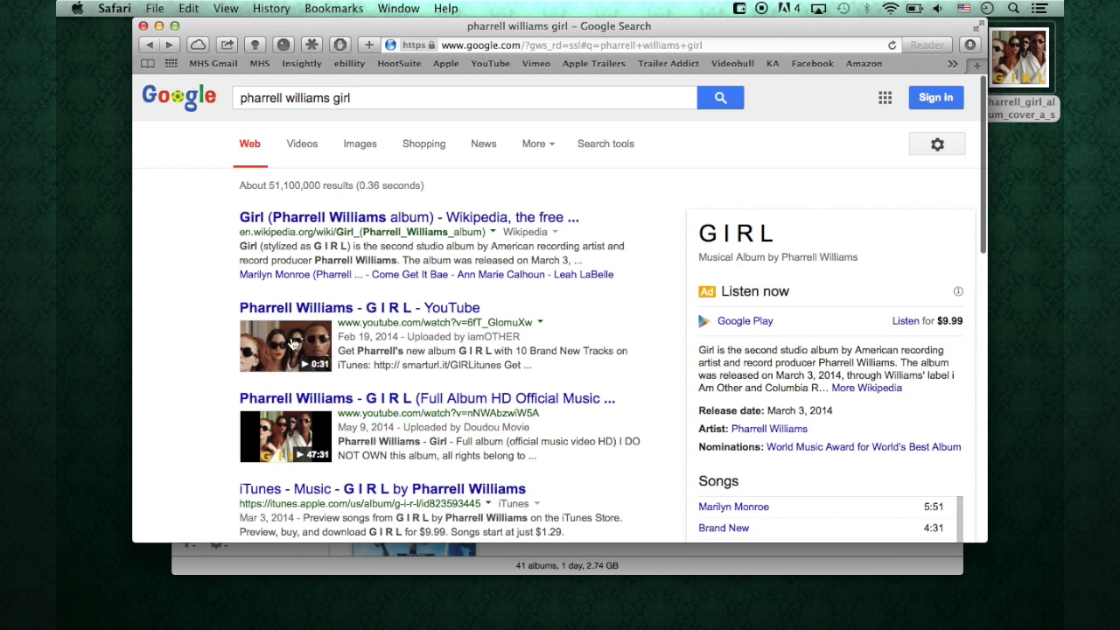
{"action": "left_click", "coordinate": [354, 99]}
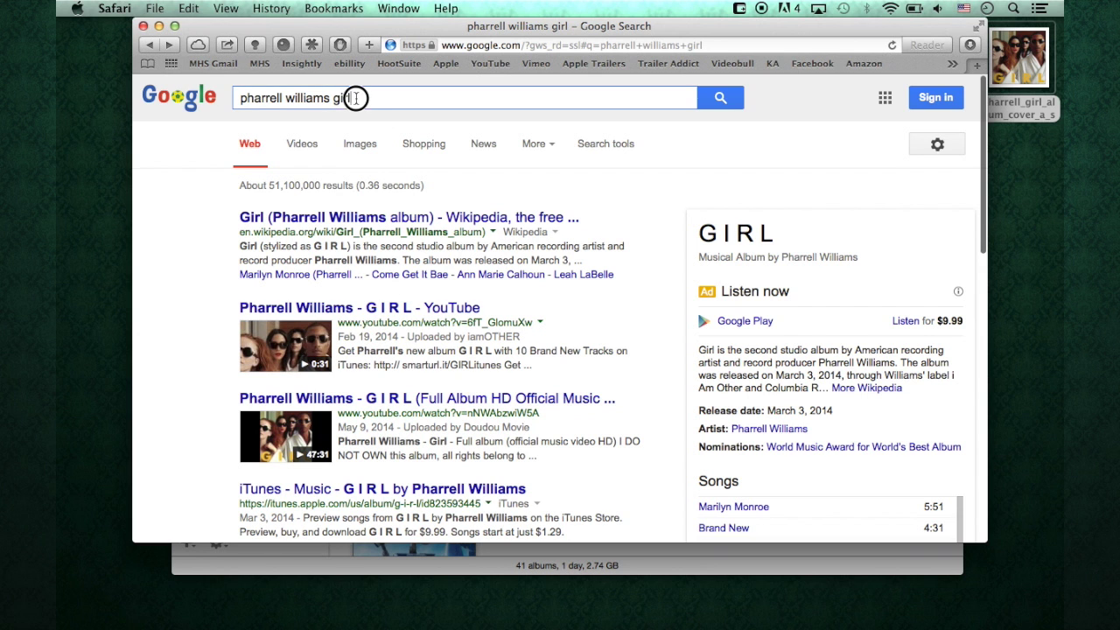
{"action": "key", "text": "BackSpace"}
{"action": "key", "text": "BackSpace"}
{"action": "key", "text": "BackSpace"}
{"action": "key", "text": "BackSpace"}
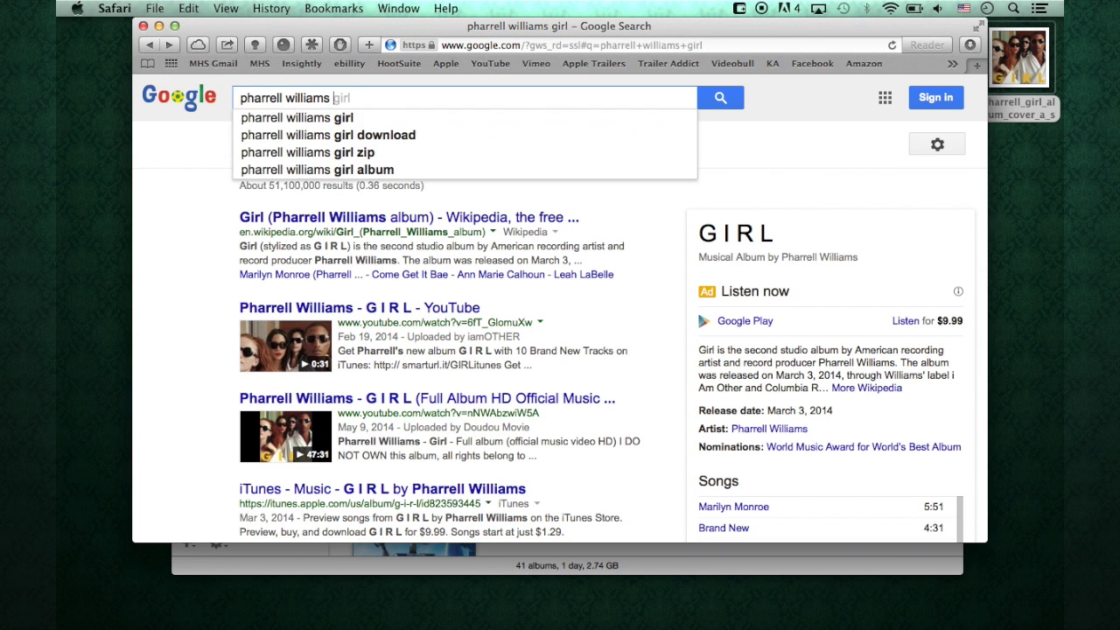
{"action": "key", "text": "Return"}
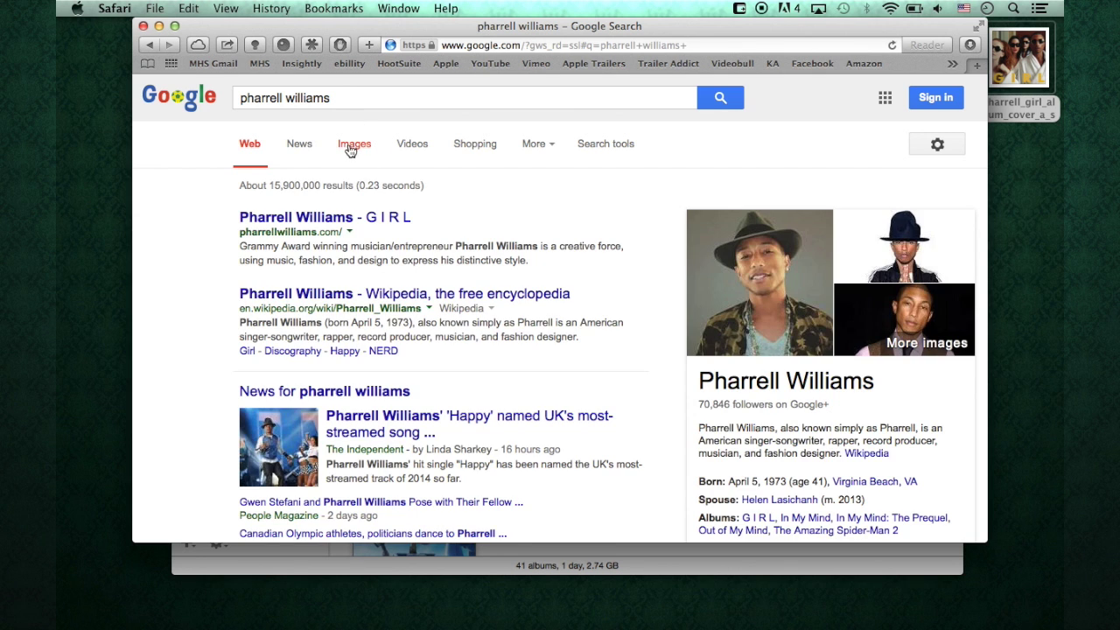
{"action": "left_click", "coordinate": [349, 147]}
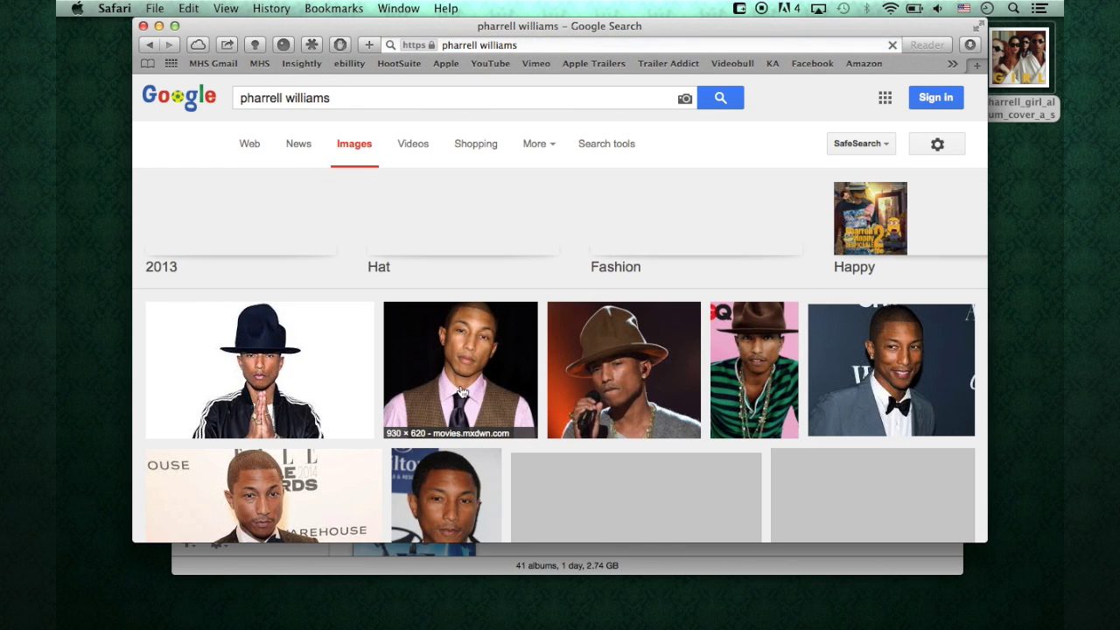
Open the full-size 930 × 620 movies.mxdwn.com photo of Pharrell Williams in a vest and tie and copy the image
{"action": "left_click", "coordinate": [463, 391]}
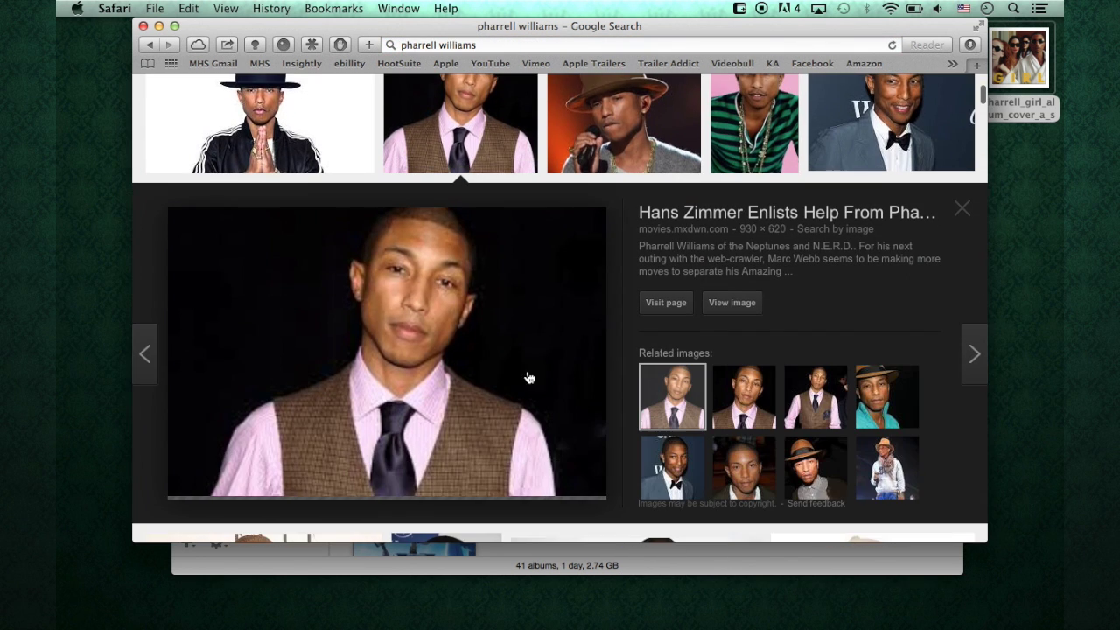
{"action": "left_click", "coordinate": [735, 303]}
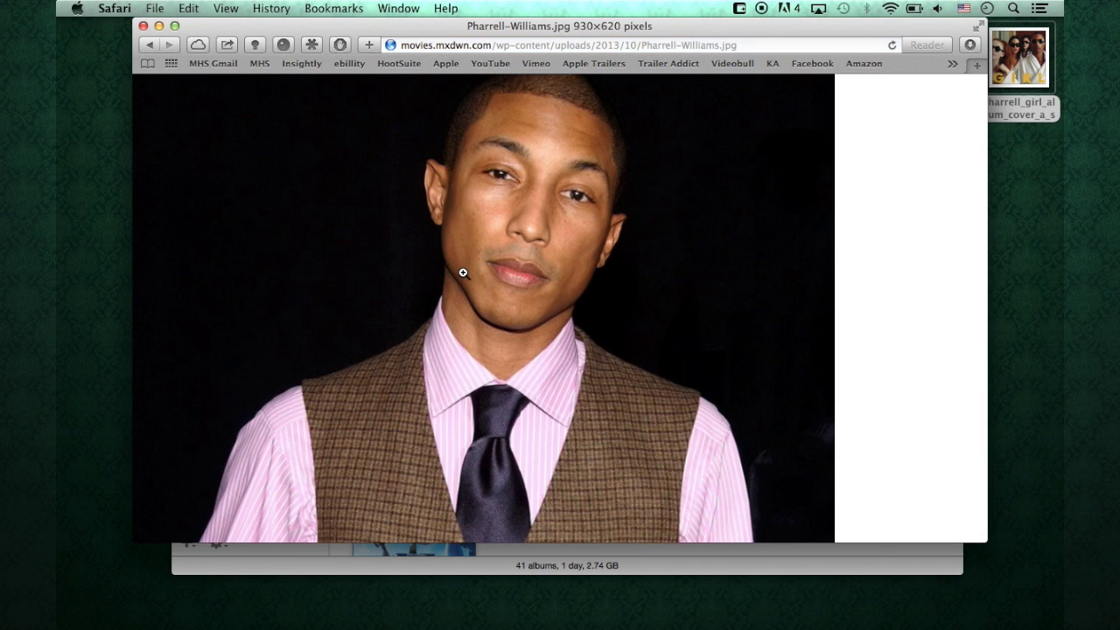
{"action": "right_click", "coordinate": [463, 273]}
{"action": "left_click", "coordinate": [527, 389]}
Switch to iTunes and paste the copied Pharrell Williams photo as additional artwork for the Girl album's track Happy
{"action": "left_click", "coordinate": [662, 570]}
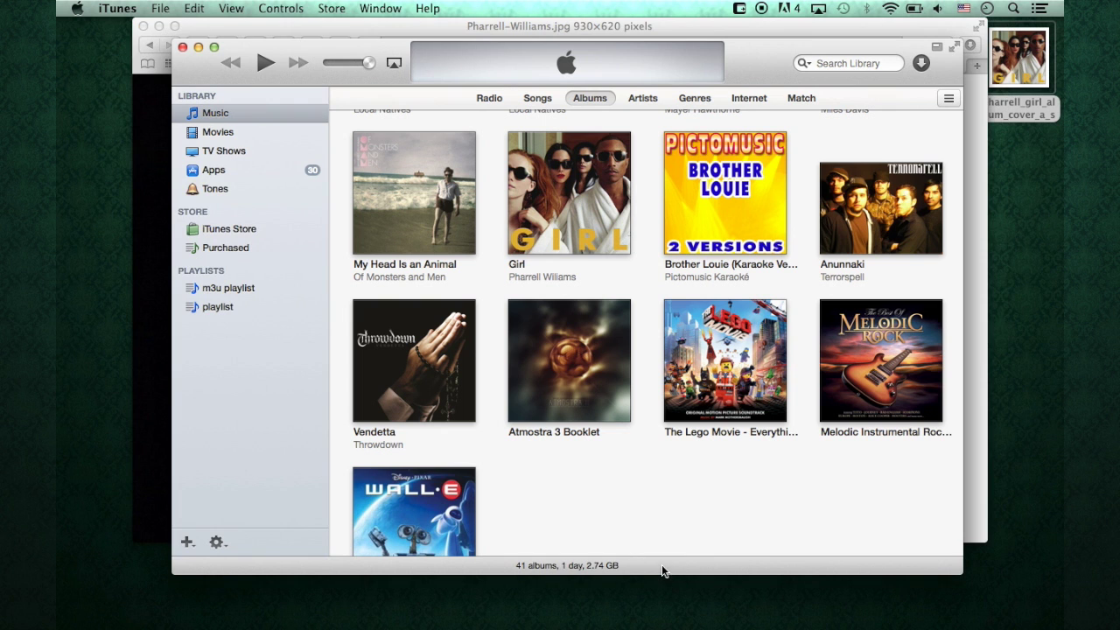
{"action": "right_click", "coordinate": [574, 184]}
{"action": "left_click", "coordinate": [616, 234]}
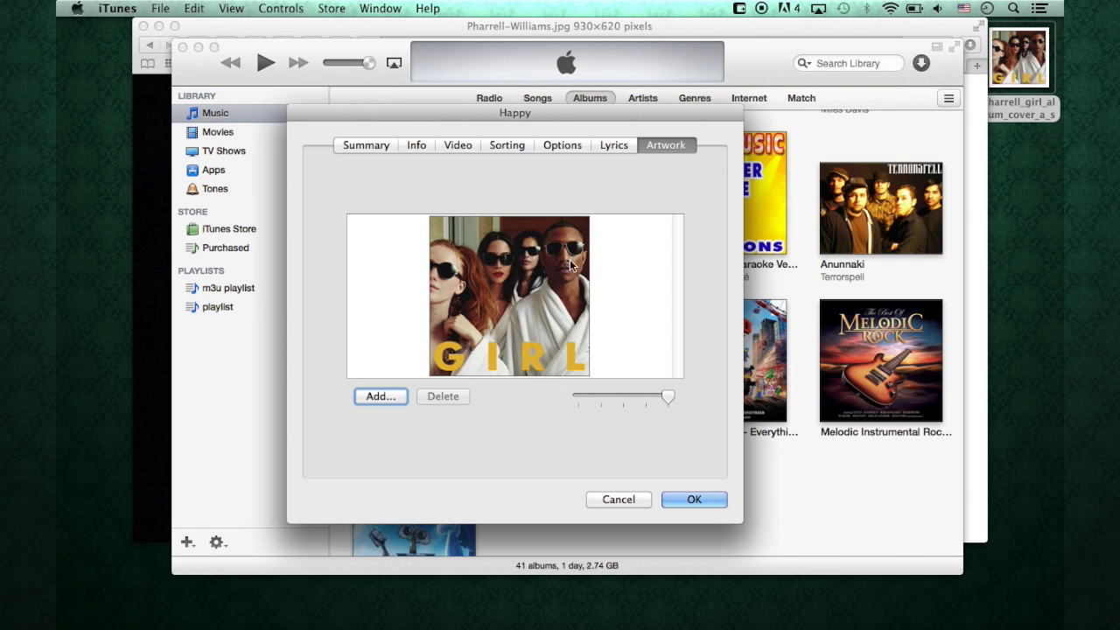
{"action": "left_click", "coordinate": [537, 277]}
{"action": "key", "text": "super+v"}
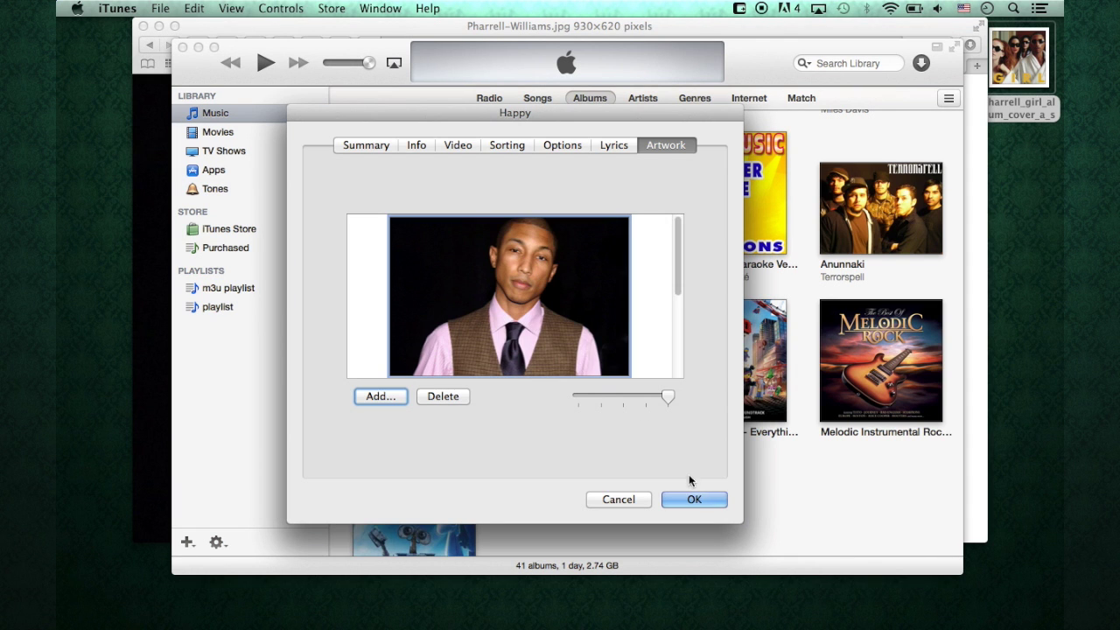
{"action": "left_click", "coordinate": [690, 500]}
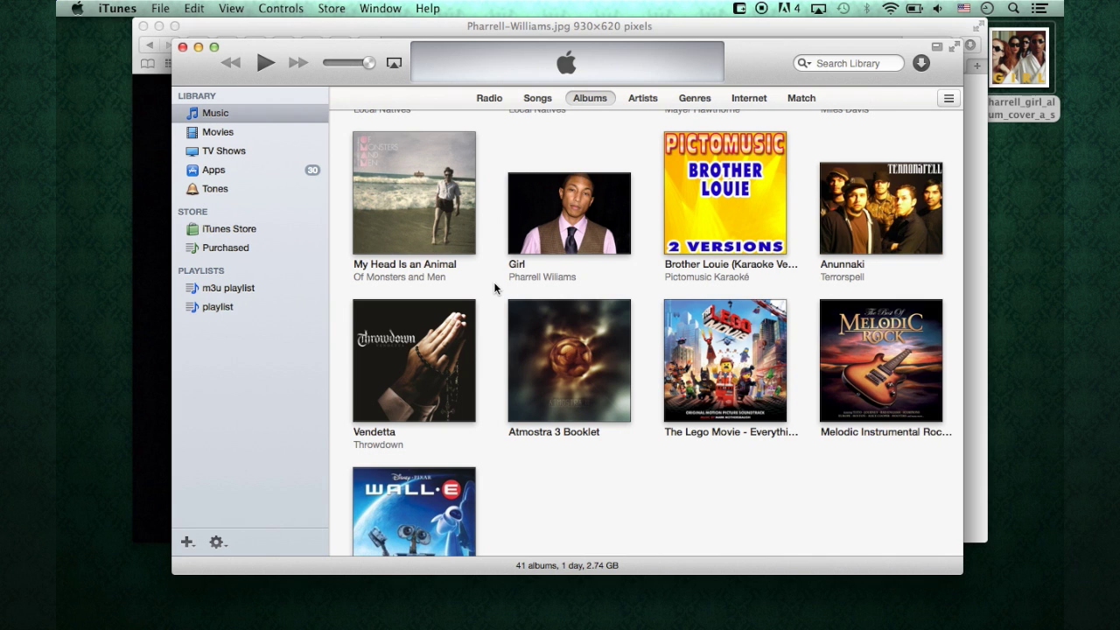
Look through the whole album library to review the cover artwork
{"action": "scroll", "coordinate": [494, 282], "scroll_direction": "up", "scroll_amount": 8}
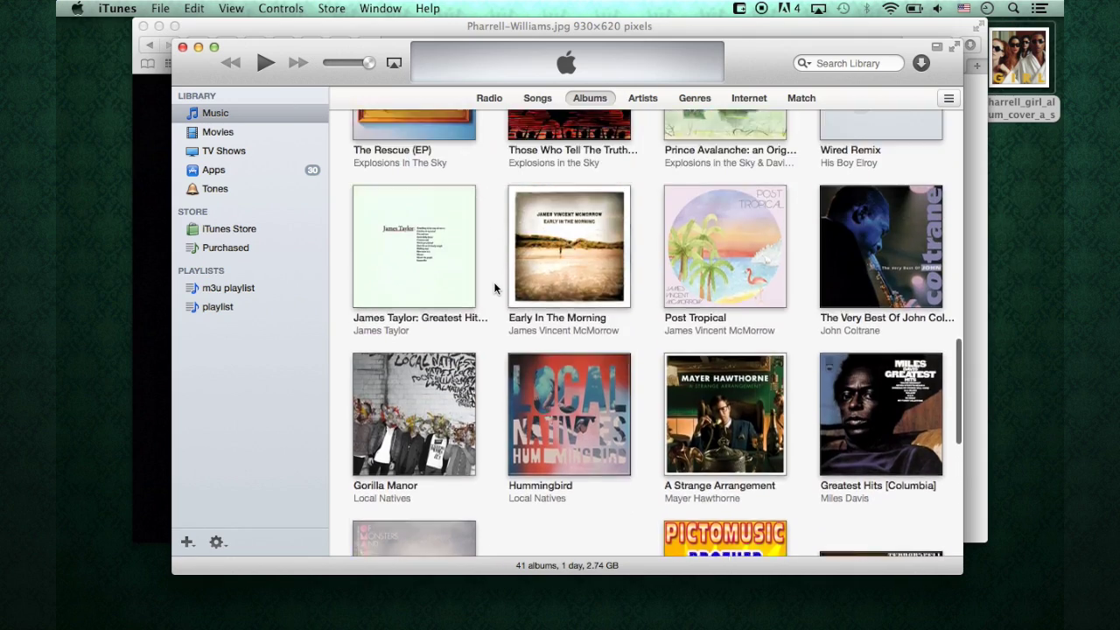
{"action": "scroll", "coordinate": [494, 281], "scroll_direction": "up", "scroll_amount": 10}
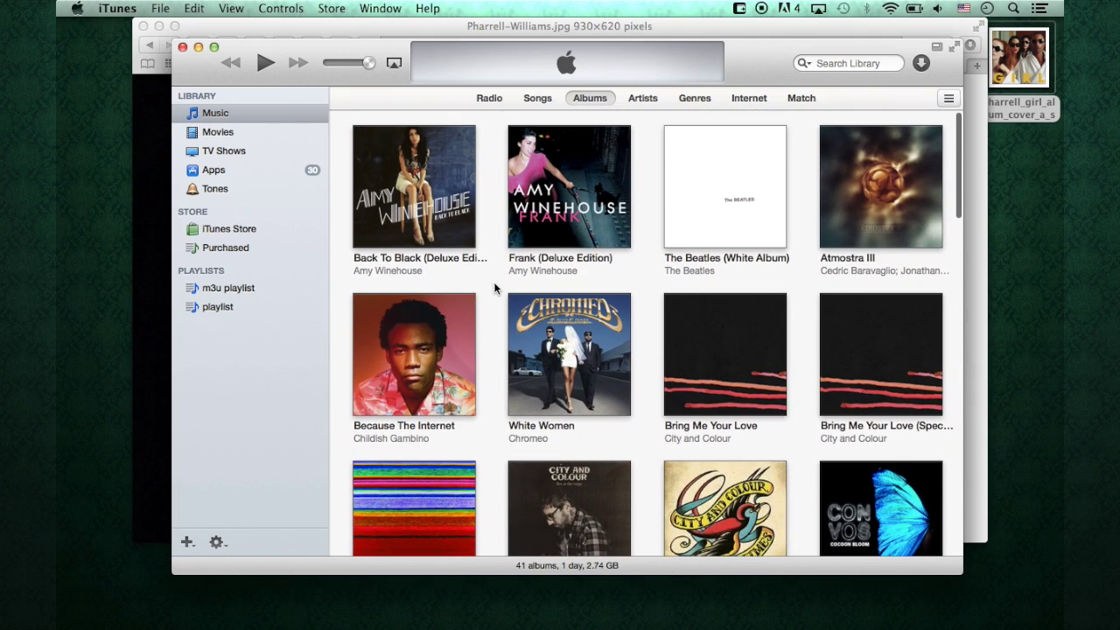
{"action": "scroll", "coordinate": [493, 282], "scroll_direction": "down", "scroll_amount": 10}
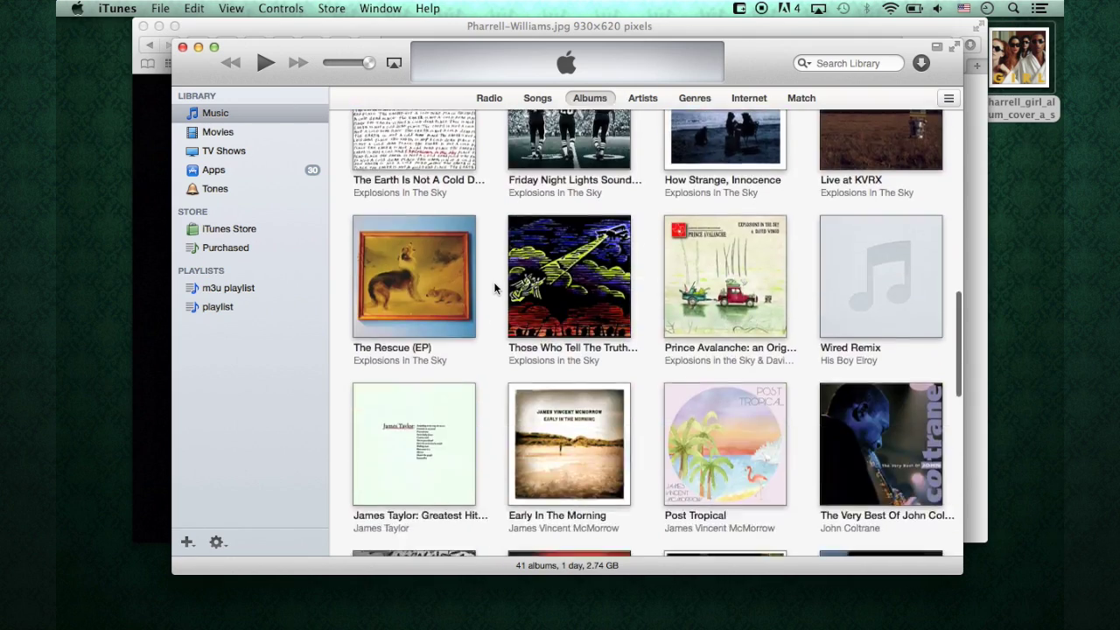
{"action": "scroll", "coordinate": [495, 283], "scroll_direction": "down", "scroll_amount": 10}
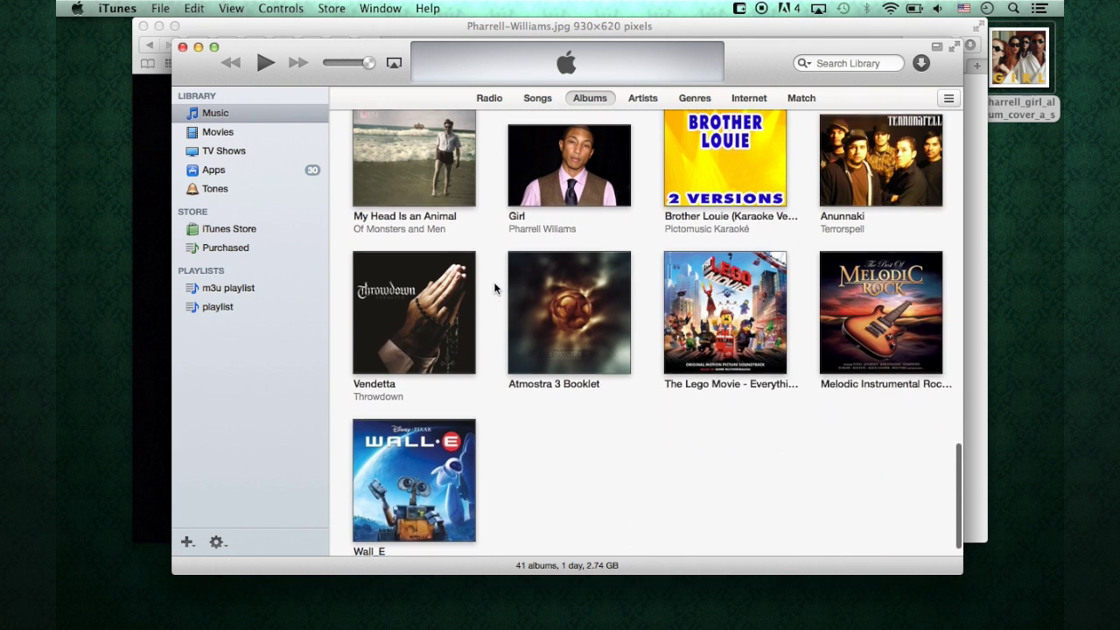
{"action": "scroll", "coordinate": [493, 282], "scroll_direction": "down", "scroll_amount": 1}
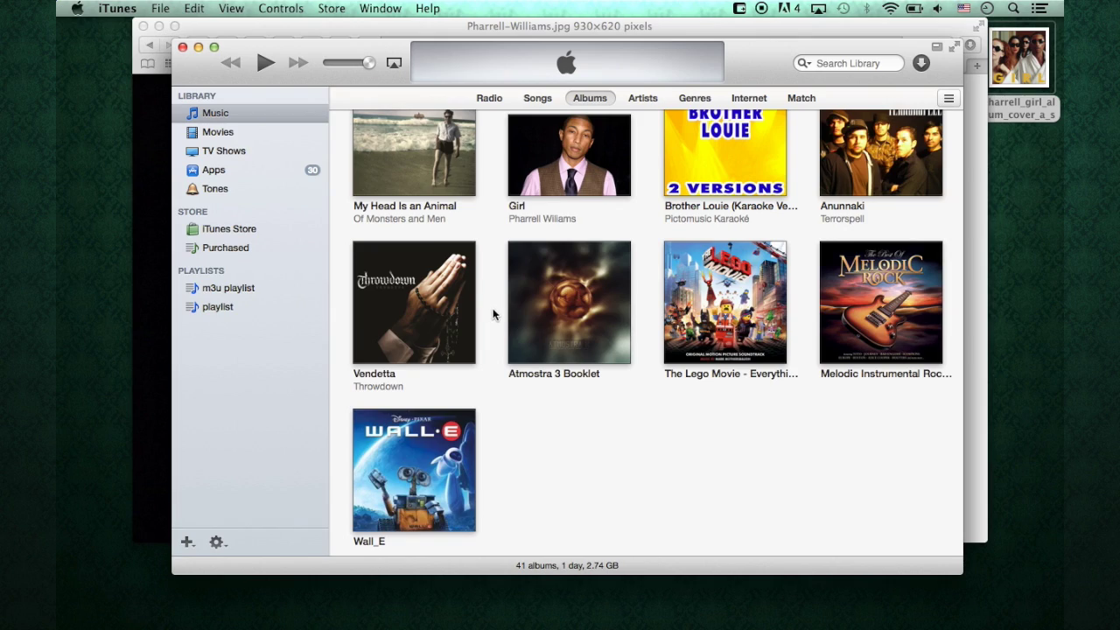
Check the album grid again from the first album to the last for any covers still missing
{"action": "scroll", "coordinate": [492, 315], "scroll_direction": "up", "scroll_amount": 20}
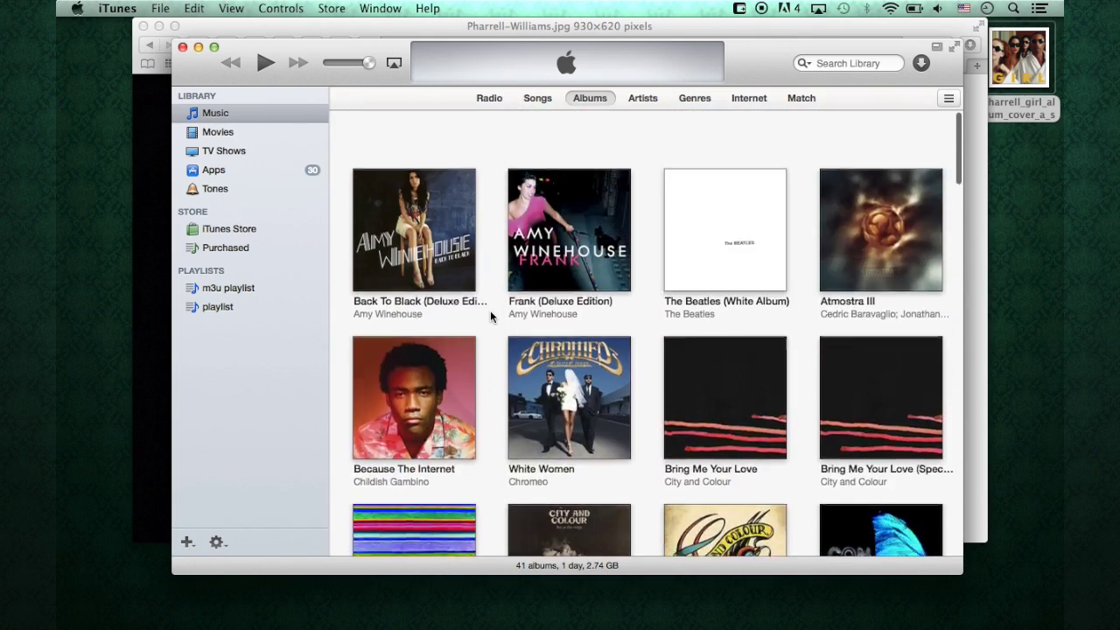
{"action": "scroll", "coordinate": [490, 317], "scroll_direction": "down", "scroll_amount": 8}
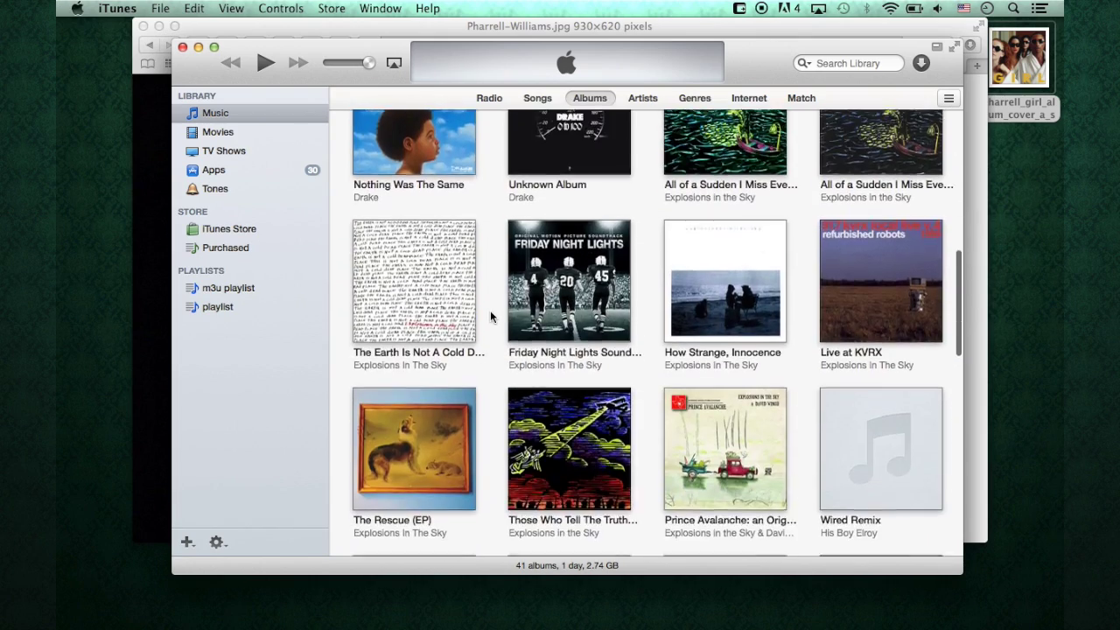
{"action": "scroll", "coordinate": [491, 317], "scroll_direction": "down", "scroll_amount": 6}
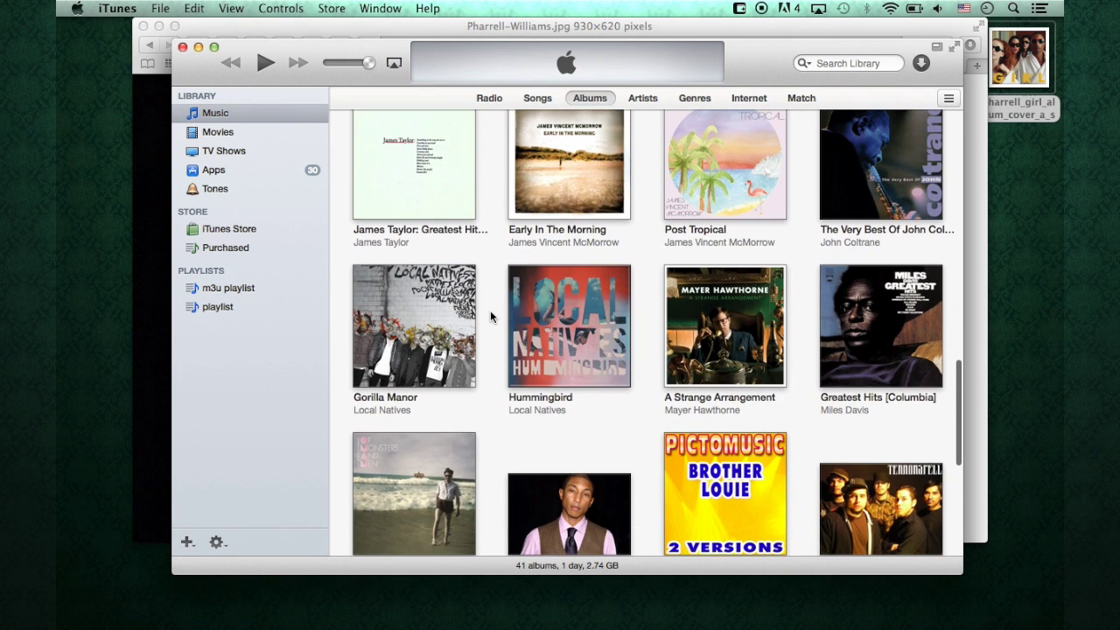
{"action": "scroll", "coordinate": [491, 317], "scroll_direction": "down", "scroll_amount": 4}
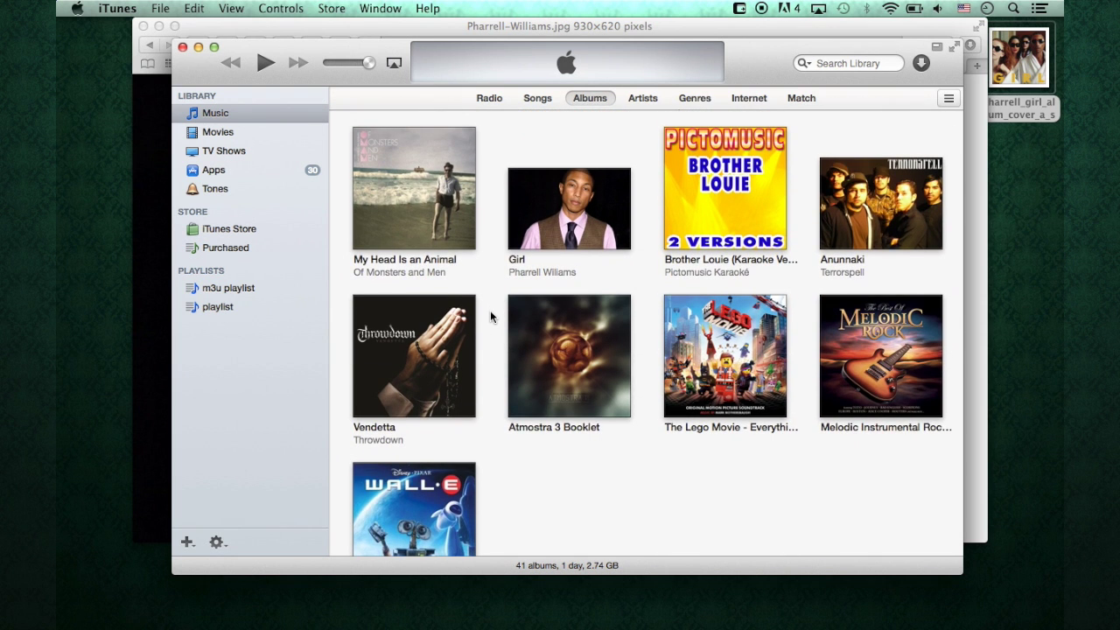
{"action": "scroll", "coordinate": [491, 316], "scroll_direction": "down", "scroll_amount": 1}
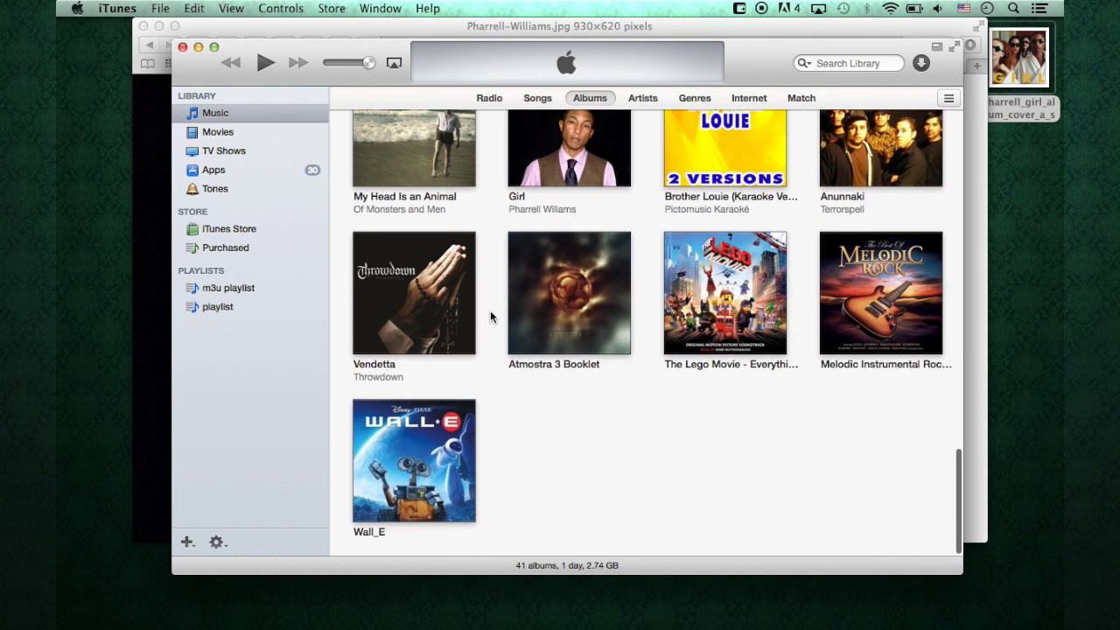
{"action": "scroll", "coordinate": [491, 317], "scroll_direction": "up", "scroll_amount": 3}
{"action": "scroll", "coordinate": [490, 317], "scroll_direction": "up", "scroll_amount": 1}
{"action": "scroll", "coordinate": [490, 317], "scroll_direction": "down", "scroll_amount": 3}
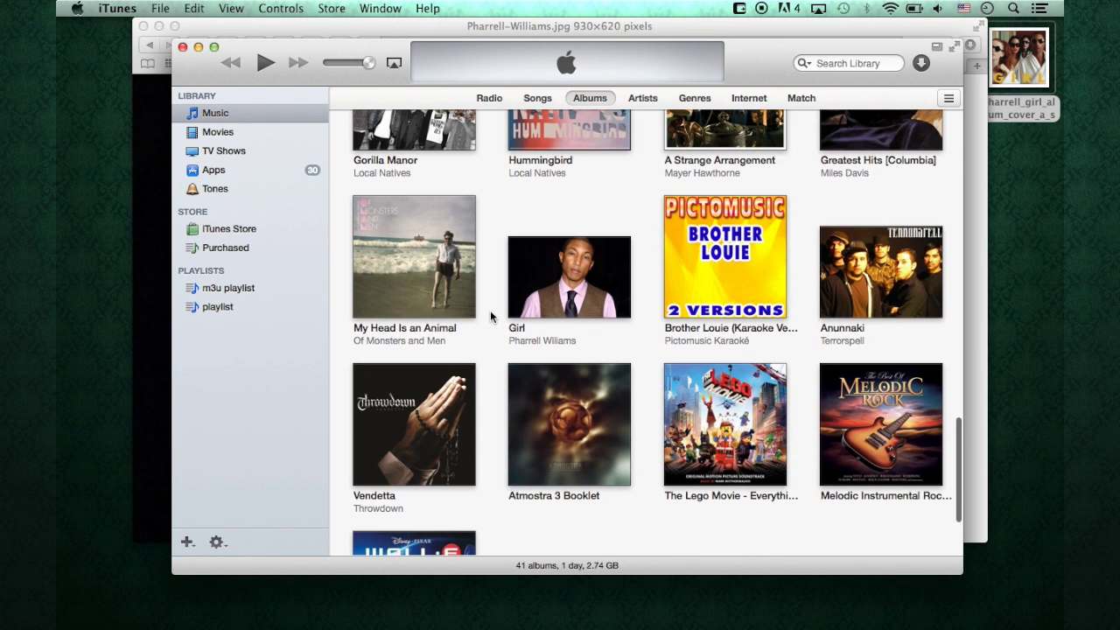